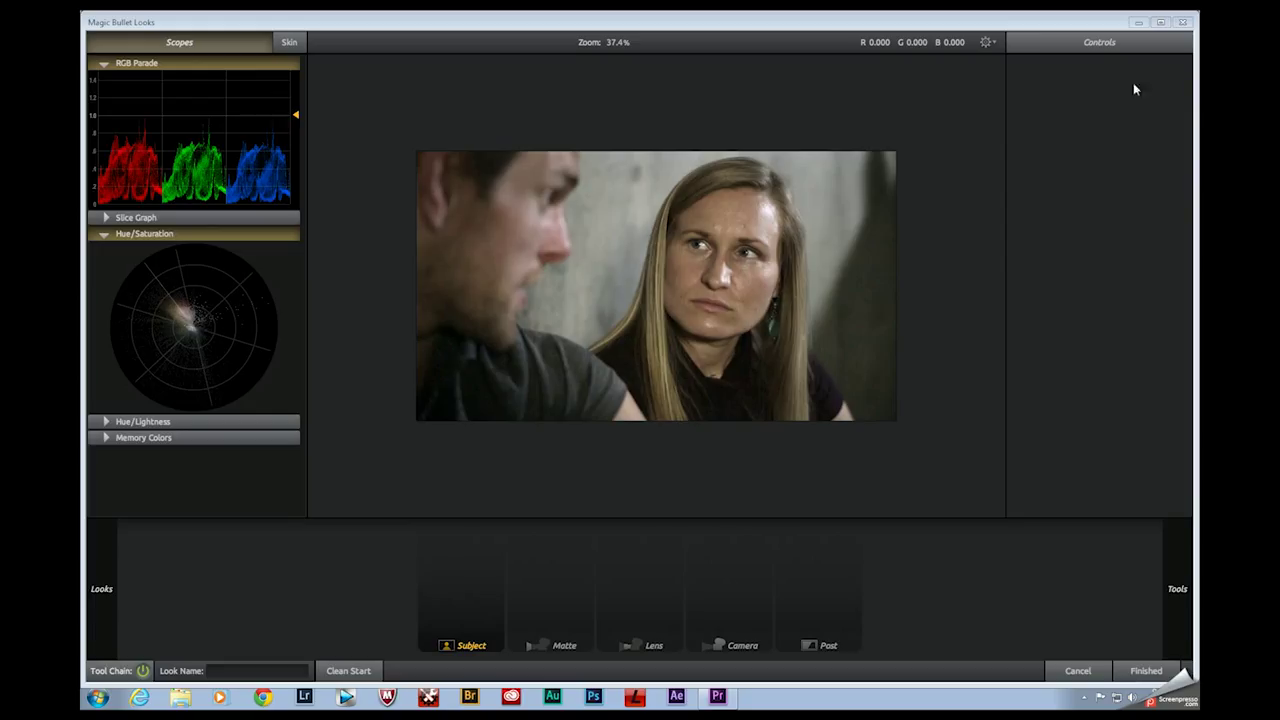
Step: Add Colorista 3-Way from the Tools drawer to the Subject stage
click(1160, 22)
mouse_move(1193, 590)
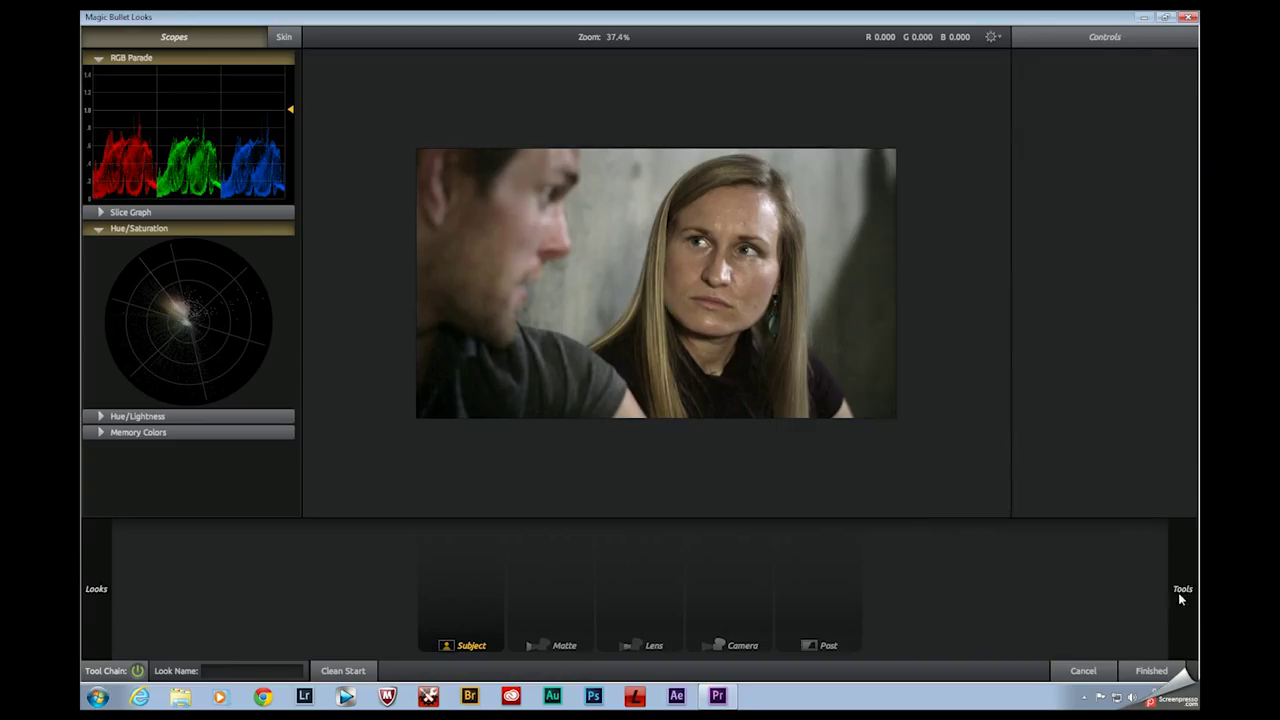
double_click(908, 340)
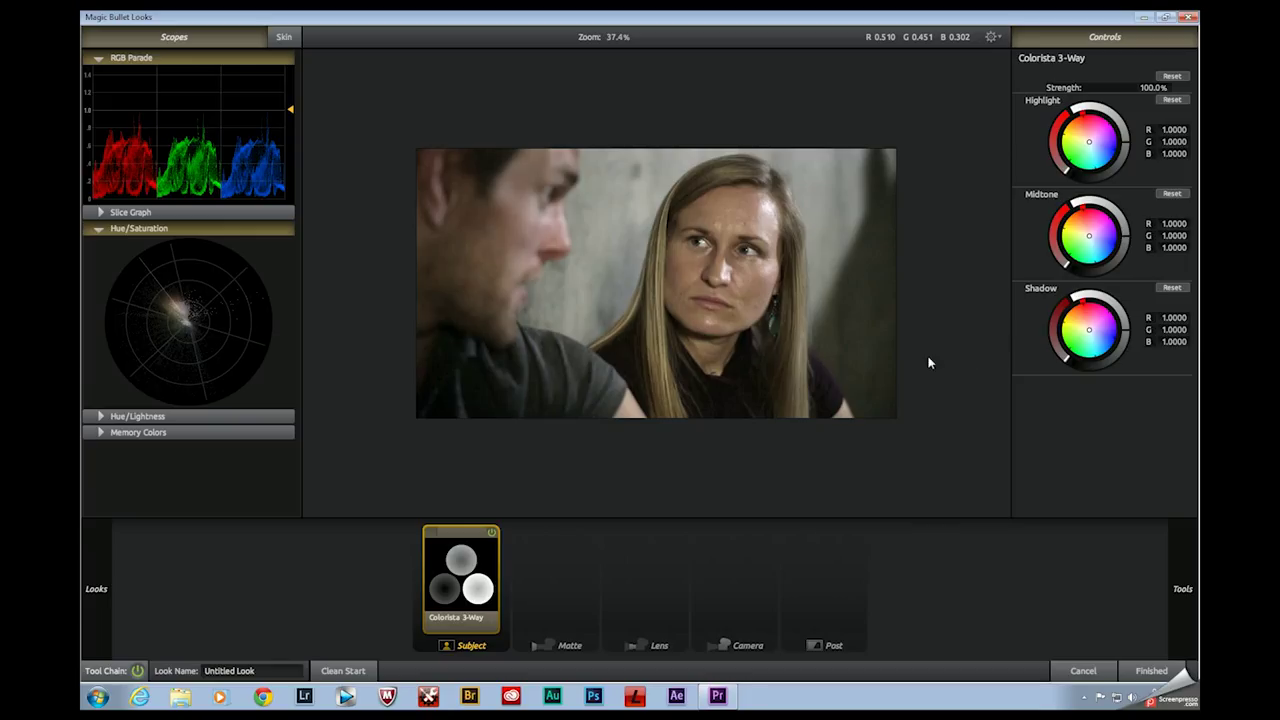
Step: Warm the Colorista highlights toward orange and cool the shadows toward blue
drag(1088, 143, 1083, 135)
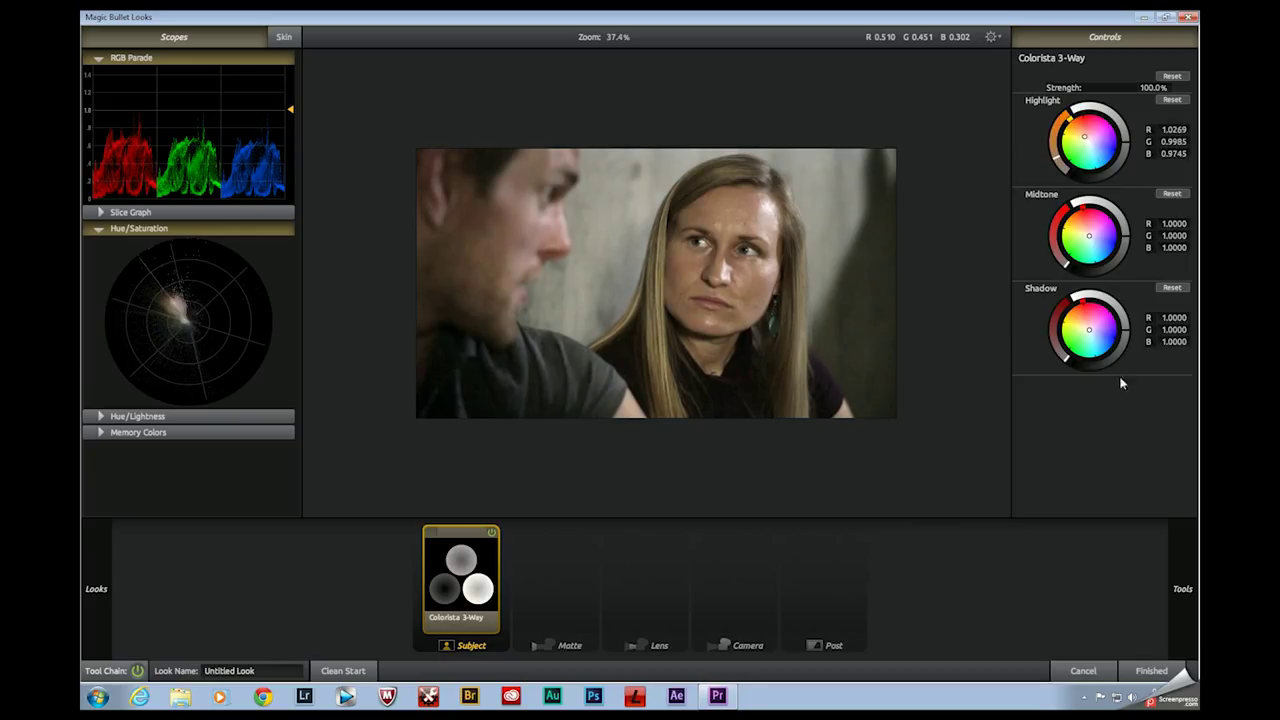
drag(1089, 330, 1096, 335)
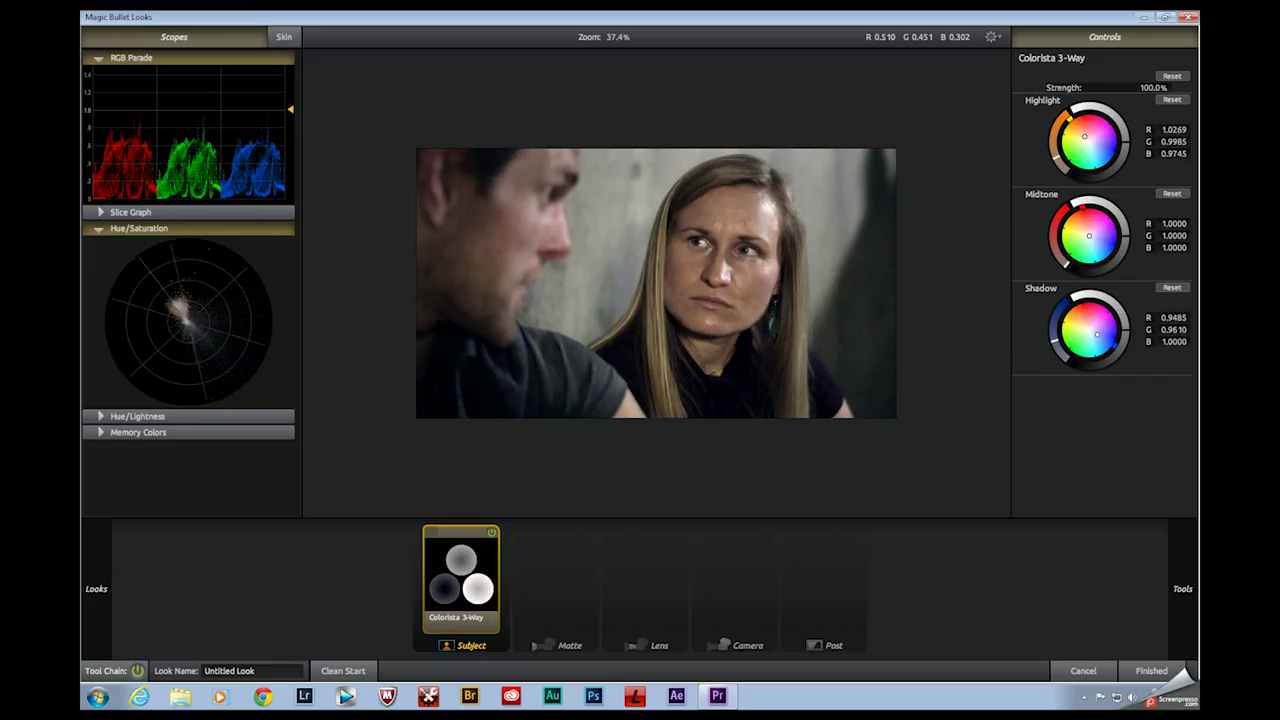
drag(1096, 335, 1094, 334)
drag(1083, 136, 1085, 135)
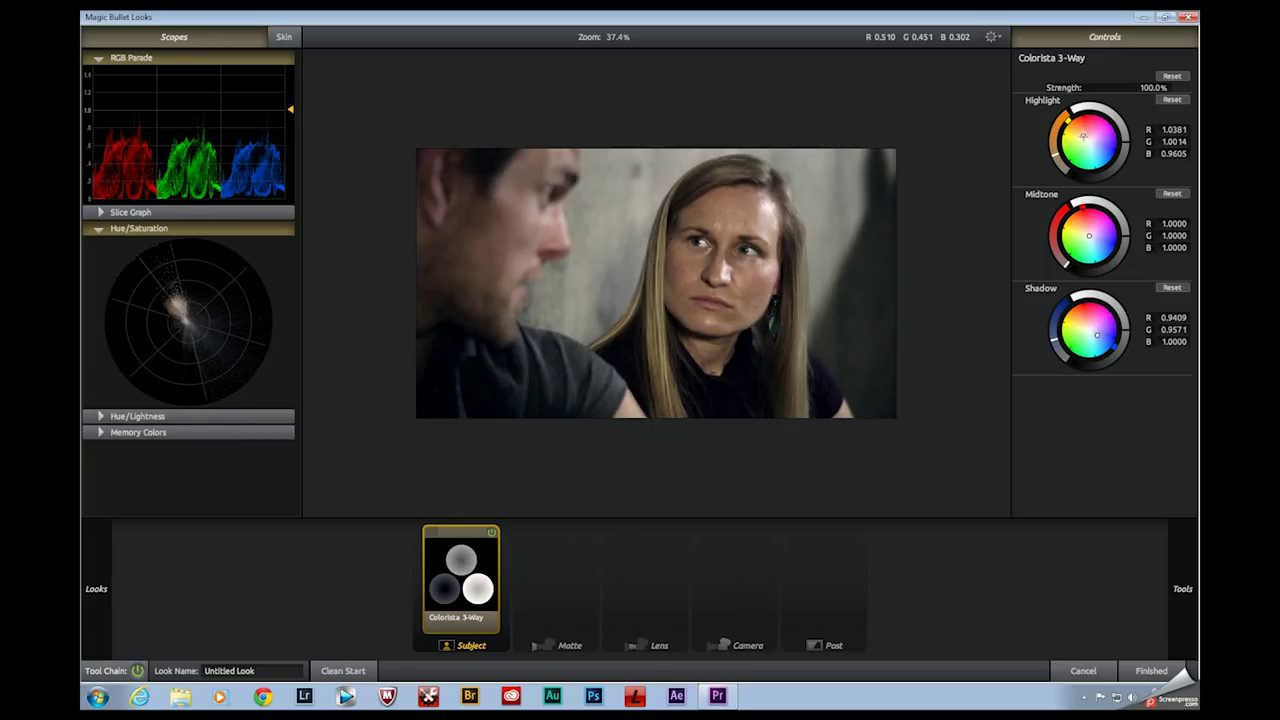
drag(1083, 136, 1085, 135)
Step: Shift shadows and midtones toward teal, keep highlights orange, and ease the shadow tint strength
drag(1097, 335, 1097, 334)
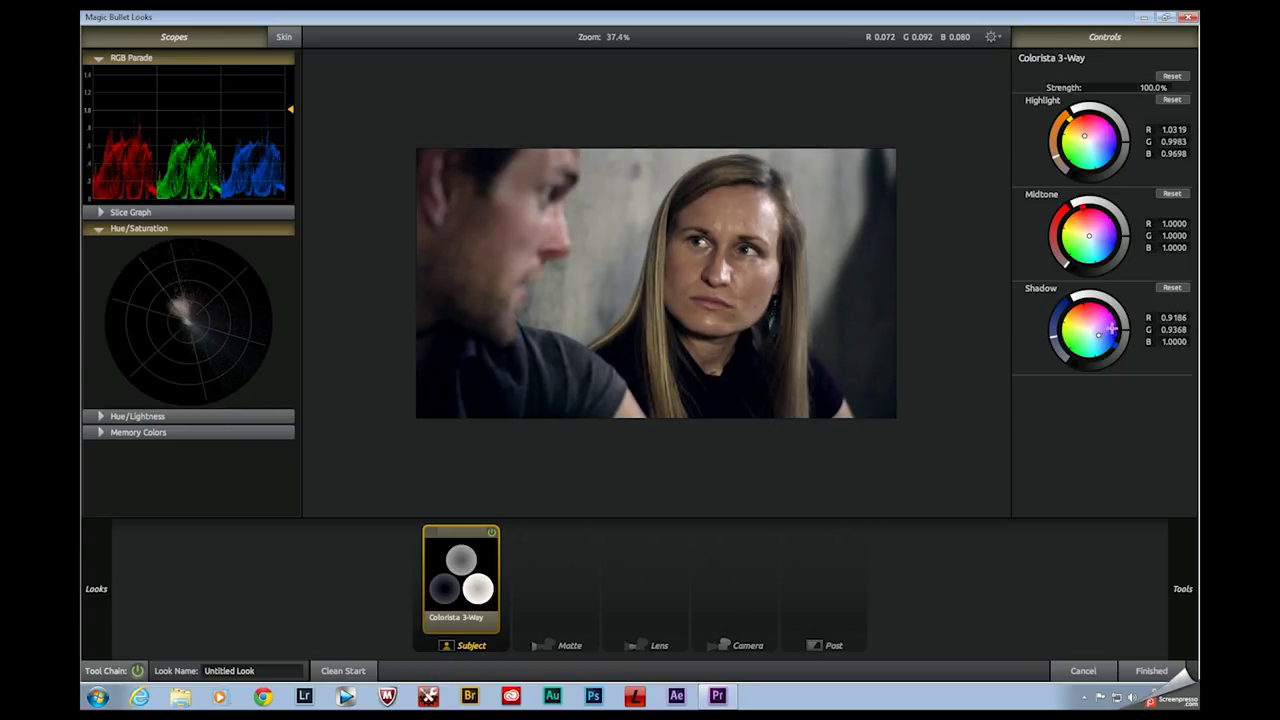
drag(1097, 335, 1093, 341)
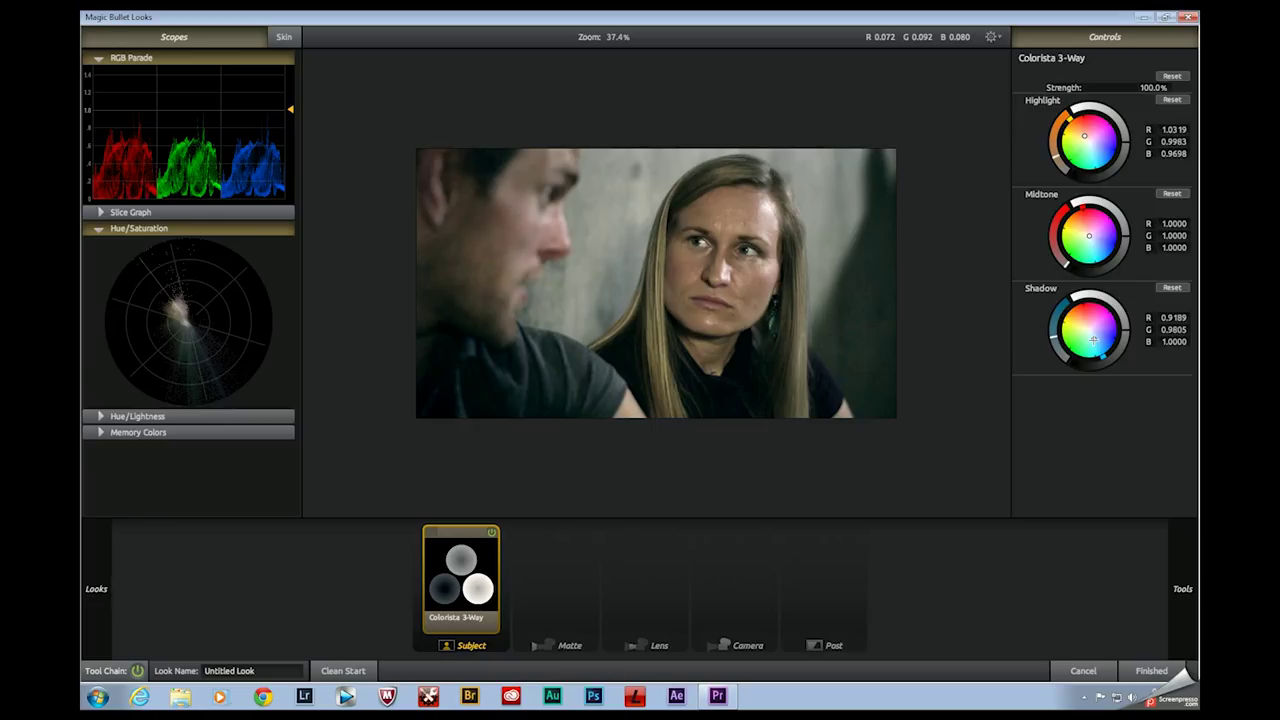
drag(1084, 135, 1081, 133)
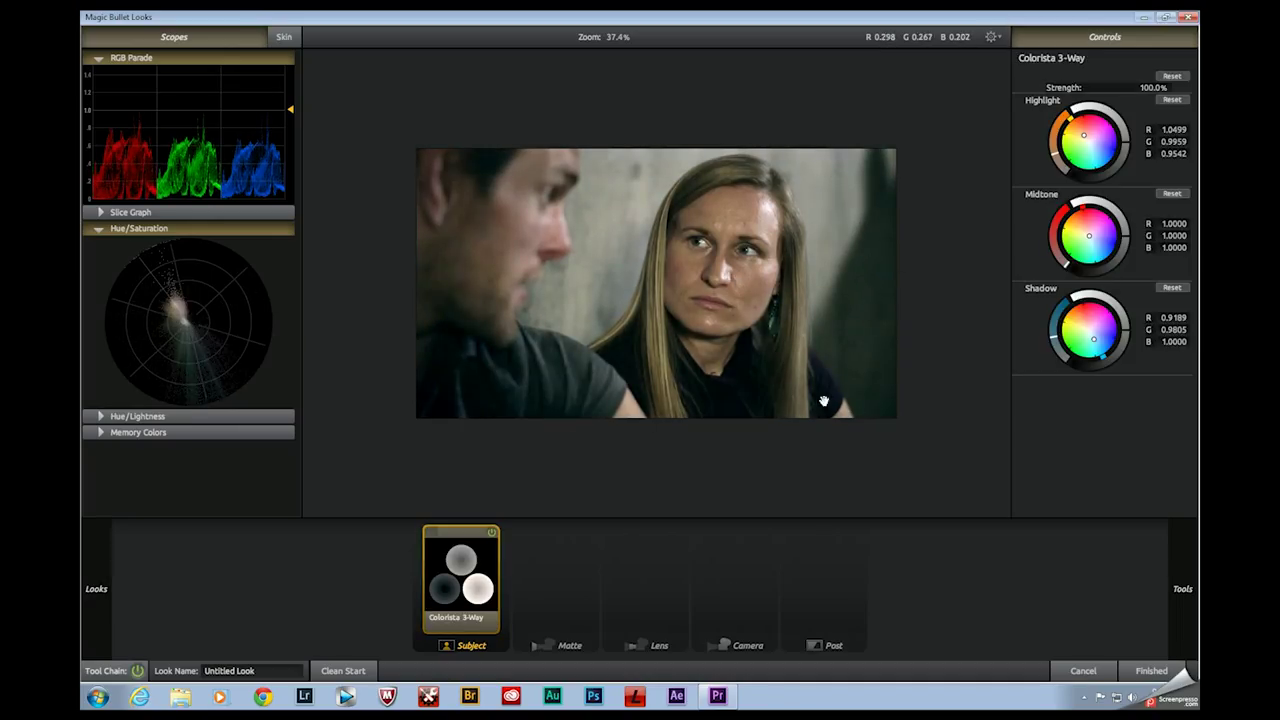
drag(1063, 230, 1063, 267)
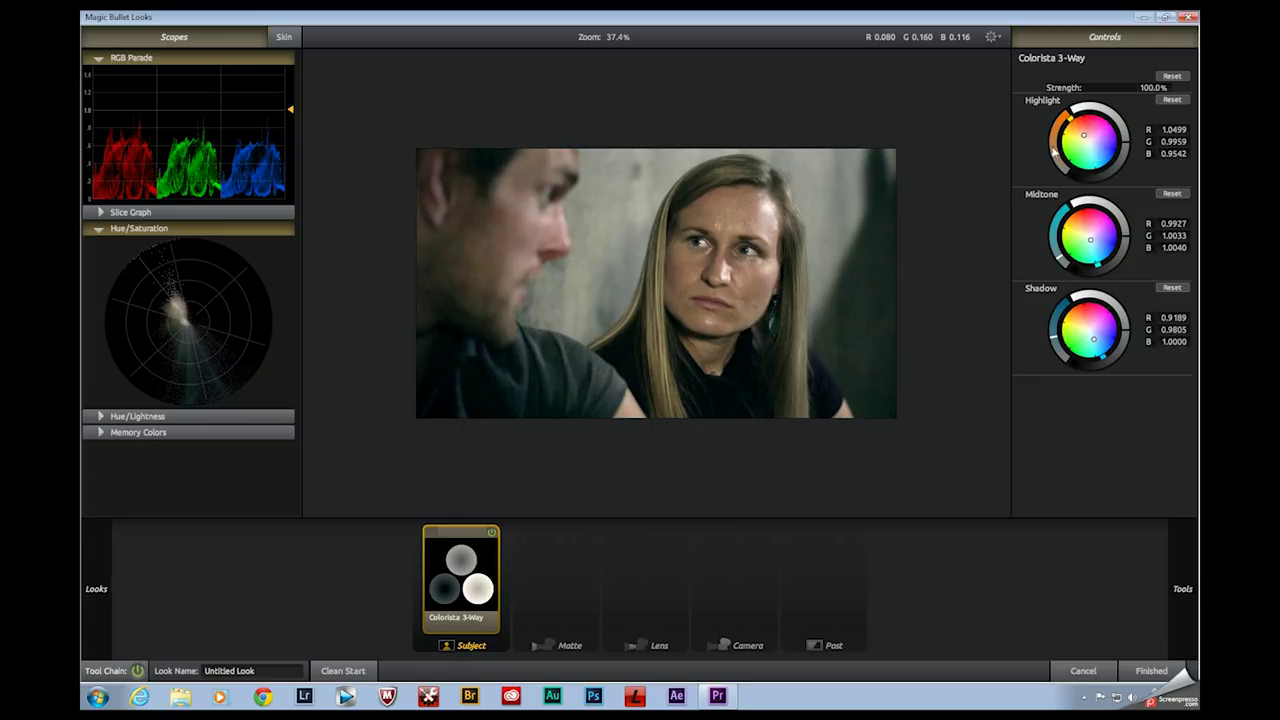
drag(1083, 134, 1085, 137)
drag(1054, 338, 1054, 340)
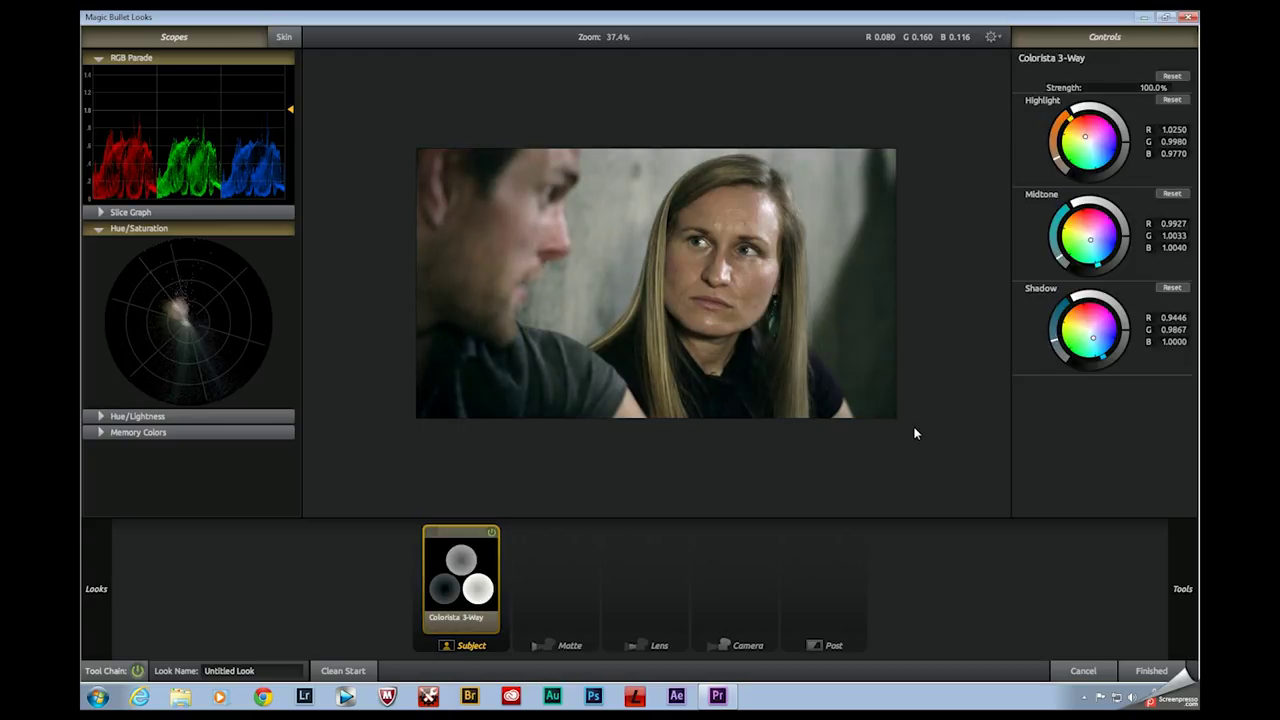
click(490, 537)
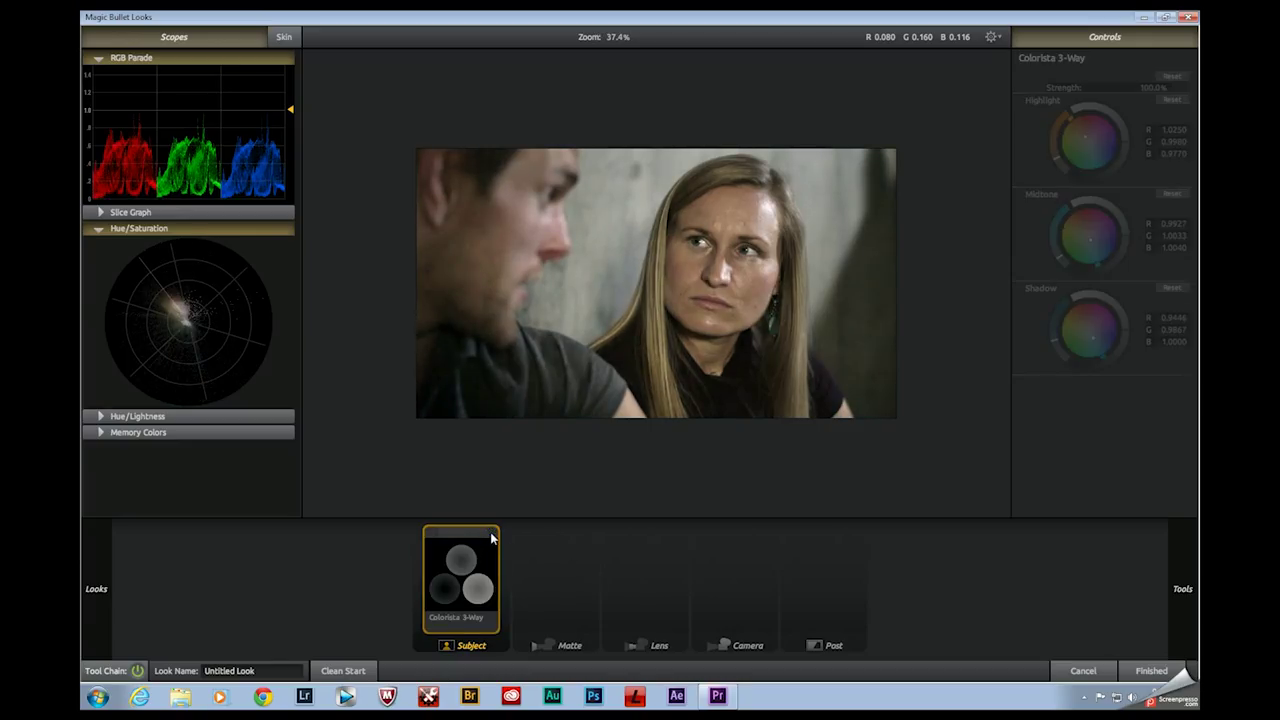
click(489, 535)
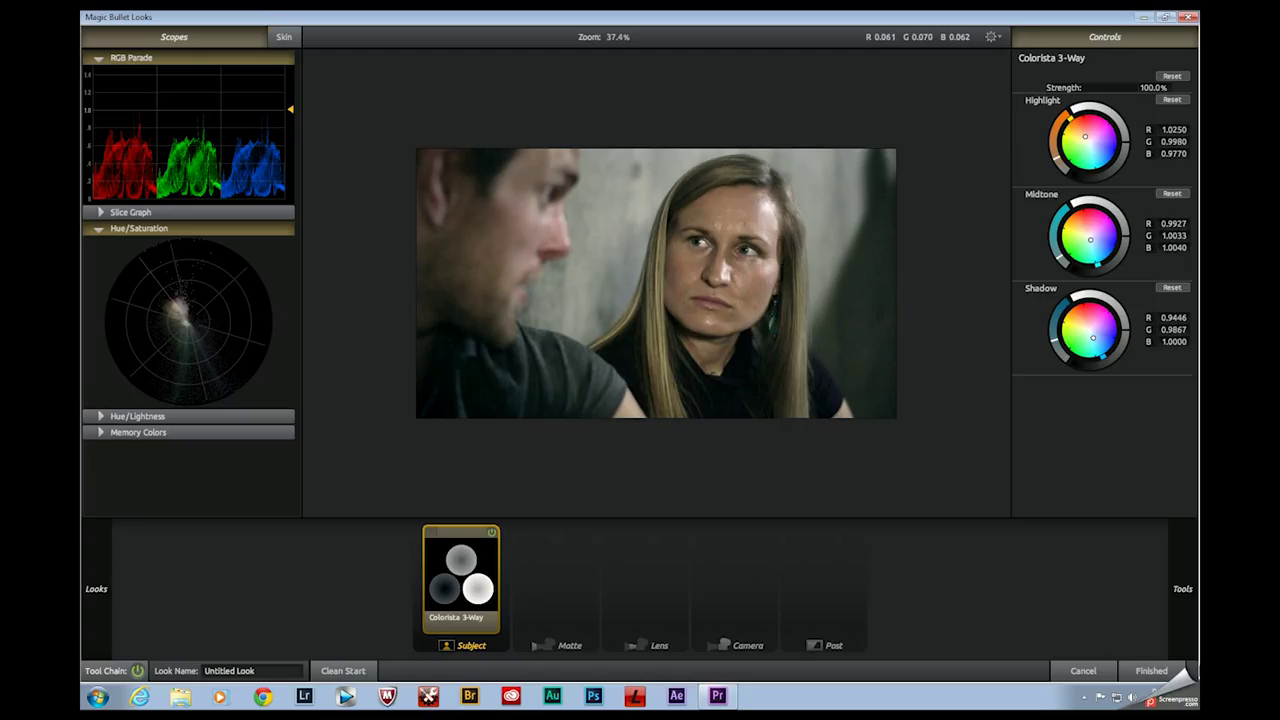
Step: Drag Cosmo into the Post stage and toggle it to compare the softening
mouse_move(1188, 623)
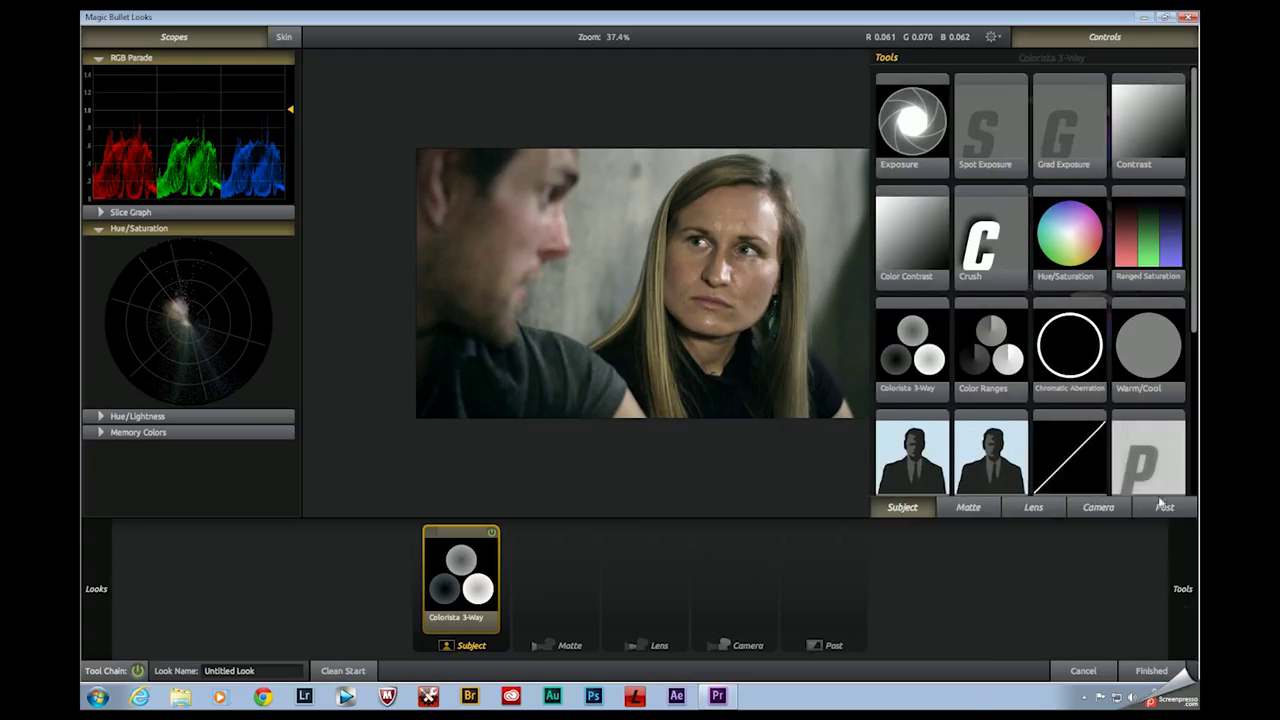
scroll(1100, 460, down, 2)
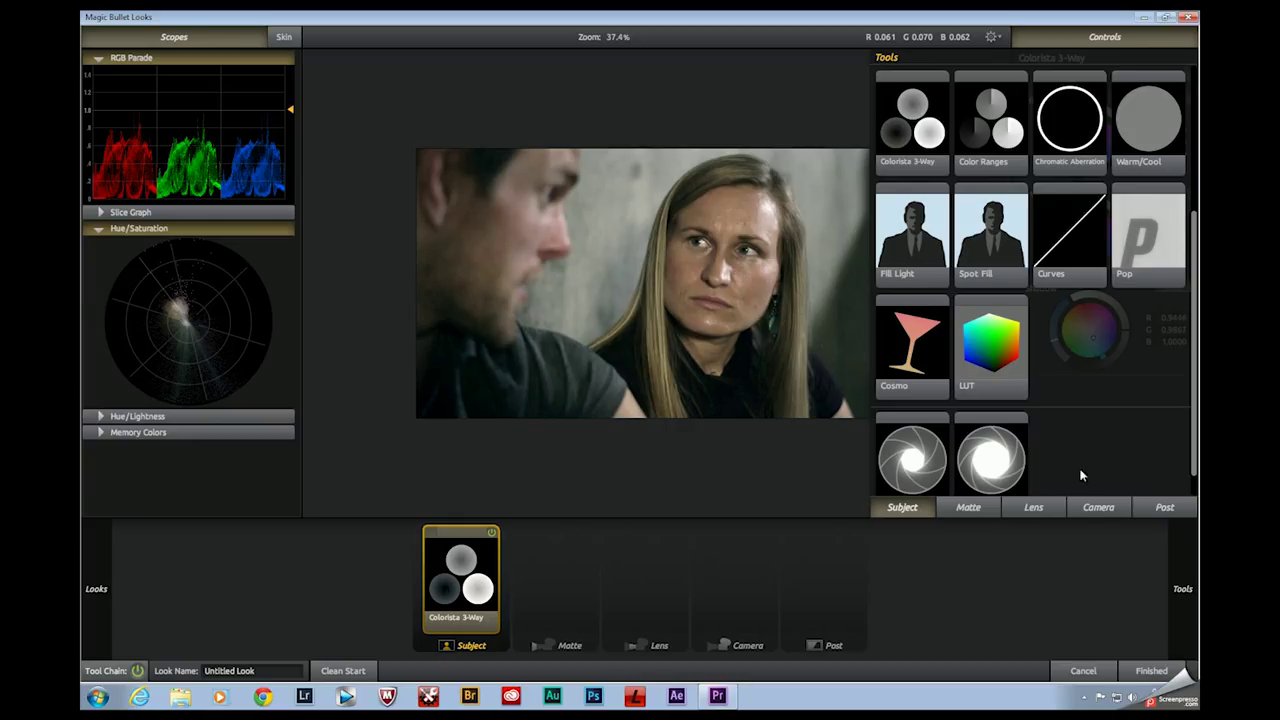
drag(913, 355, 826, 600)
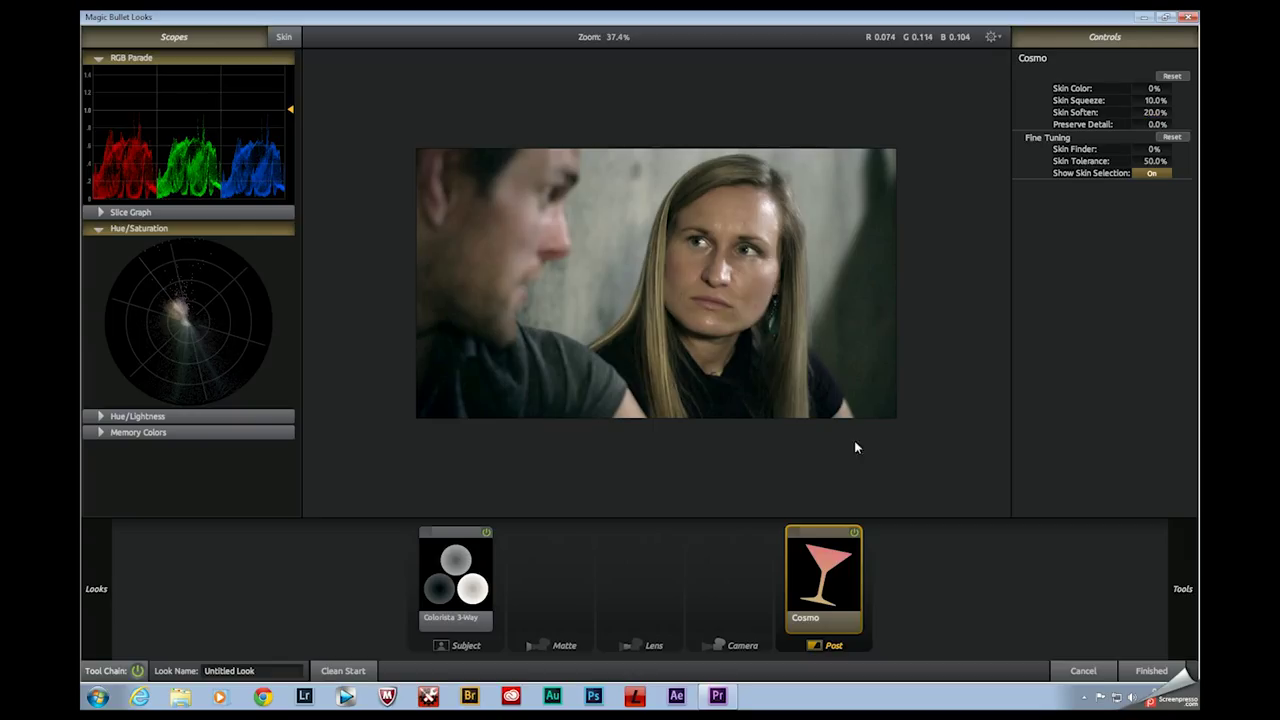
click(855, 533)
click(855, 533)
click(855, 533)
click(855, 533)
Step: Set Cosmo's Skin Soften to 9.0%, comparing before and after
drag(1155, 112, 1140, 112)
click(855, 533)
click(855, 534)
click(855, 534)
click(855, 534)
click(1157, 112)
key(Return)
drag(1157, 112, 1170, 112)
click(855, 534)
click(855, 534)
click(855, 534)
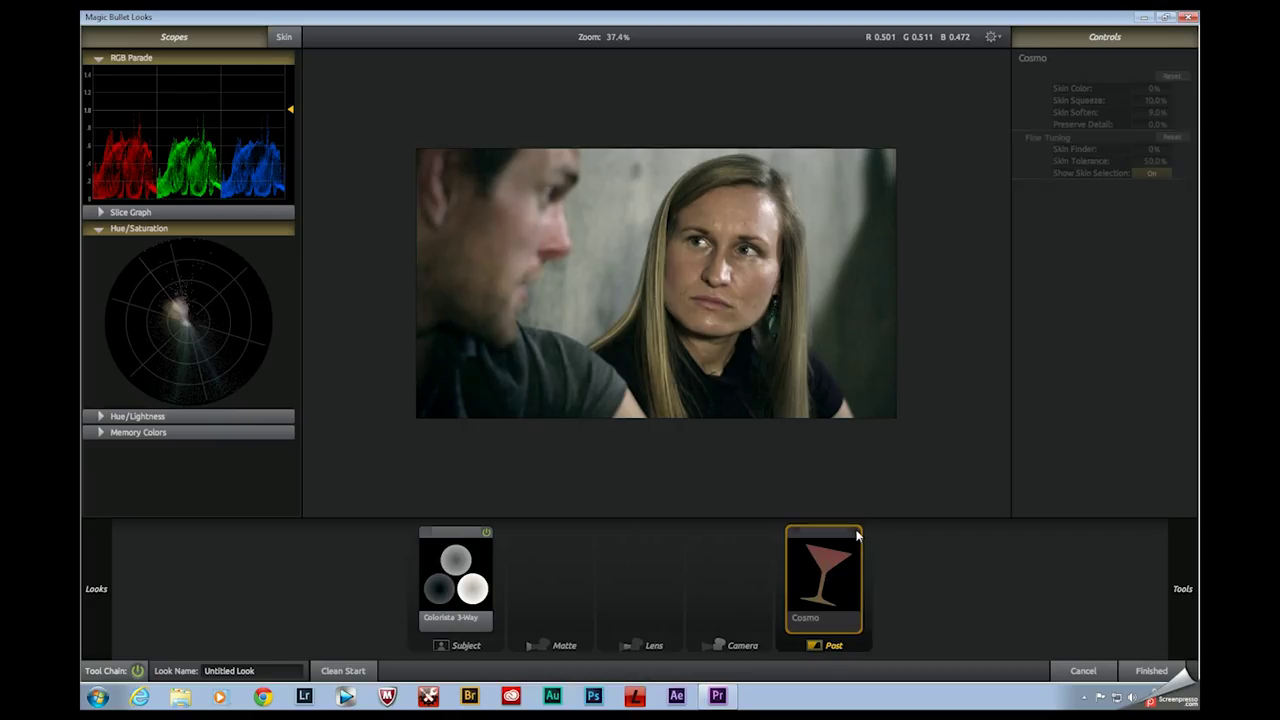
click(855, 534)
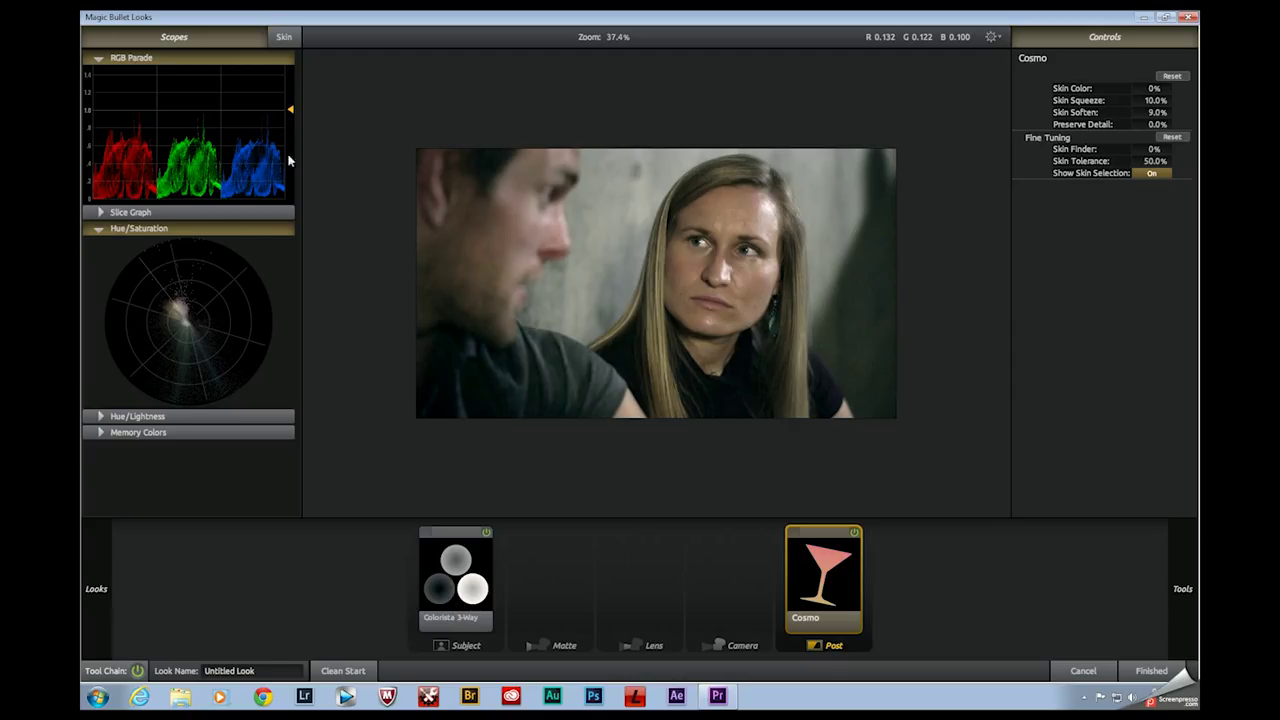
Step: Check Cosmo's skin selection overlay, then compare Cosmo off and on
click(285, 40)
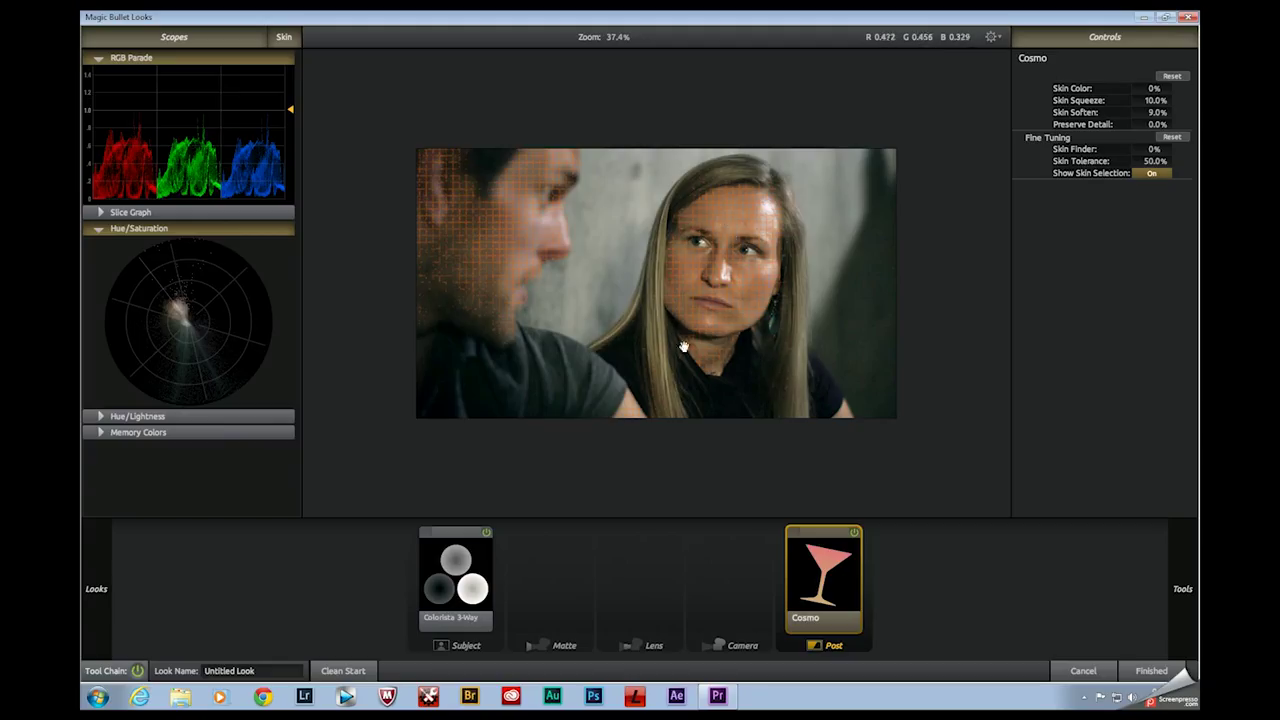
click(283, 38)
click(854, 535)
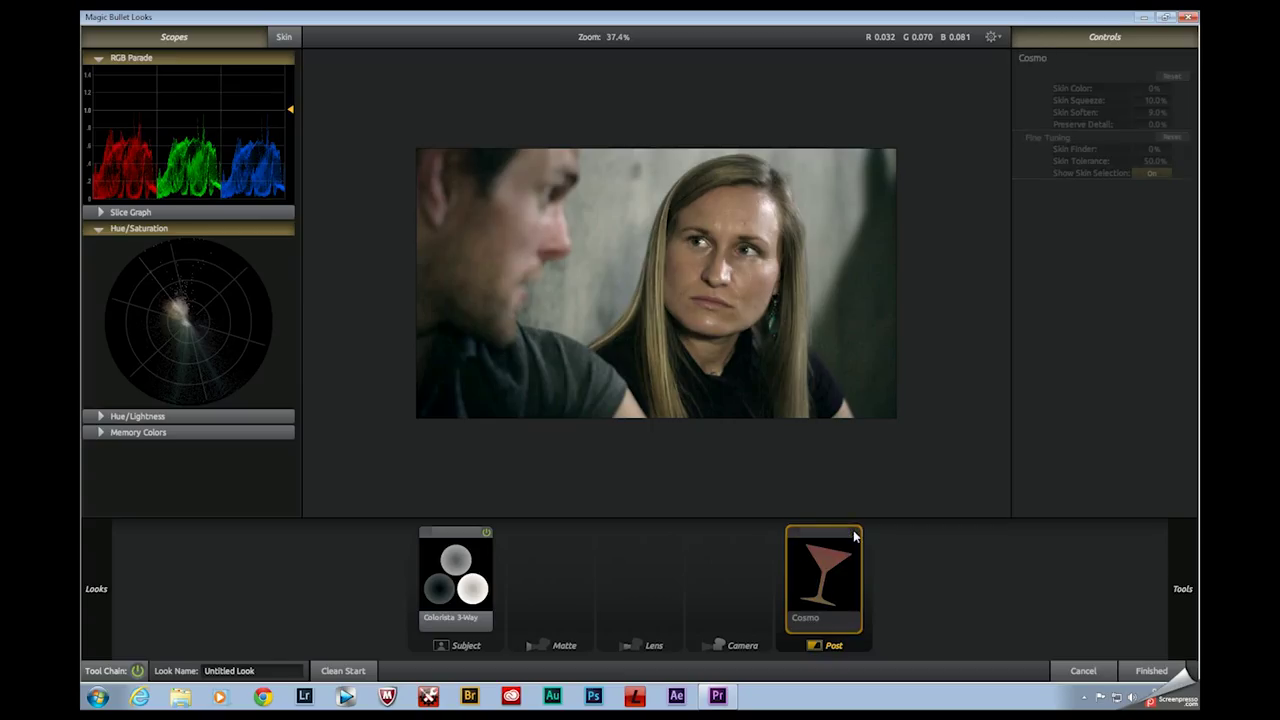
click(854, 535)
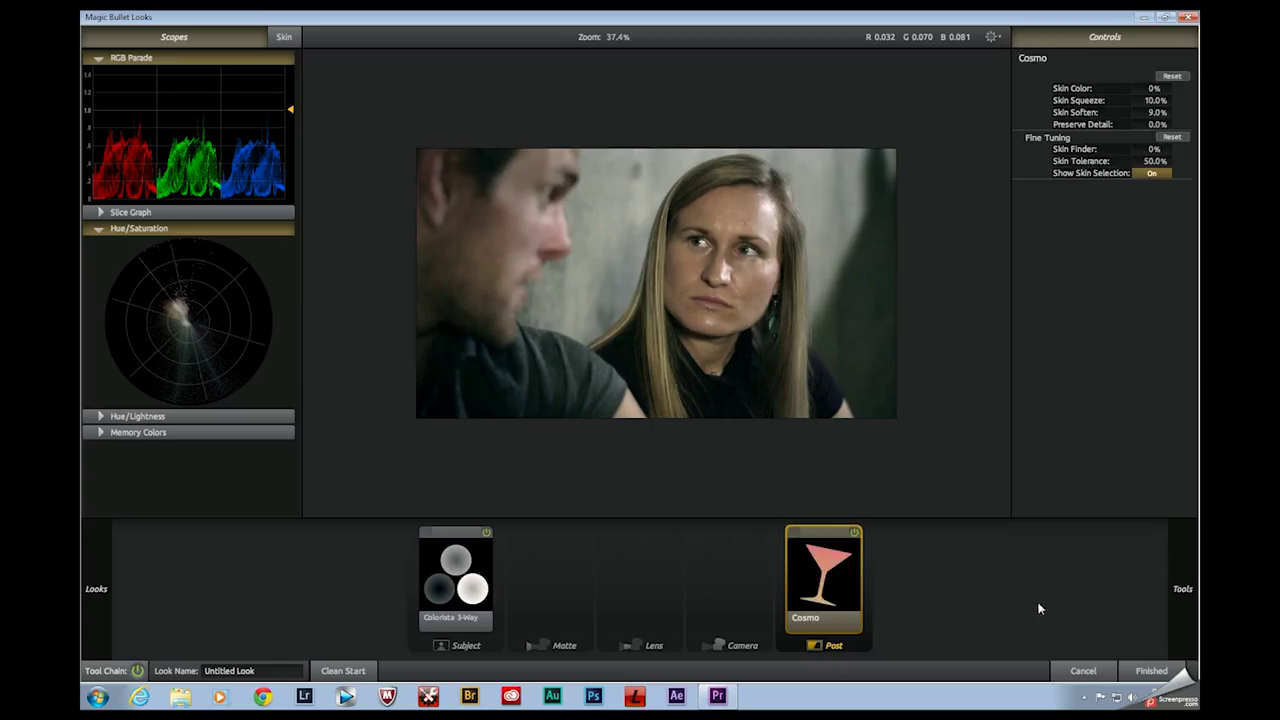
Step: Drag Pop from the Tools drawer into the Post stage after Cosmo
mouse_move(1188, 617)
scroll(1147, 437, down, 5)
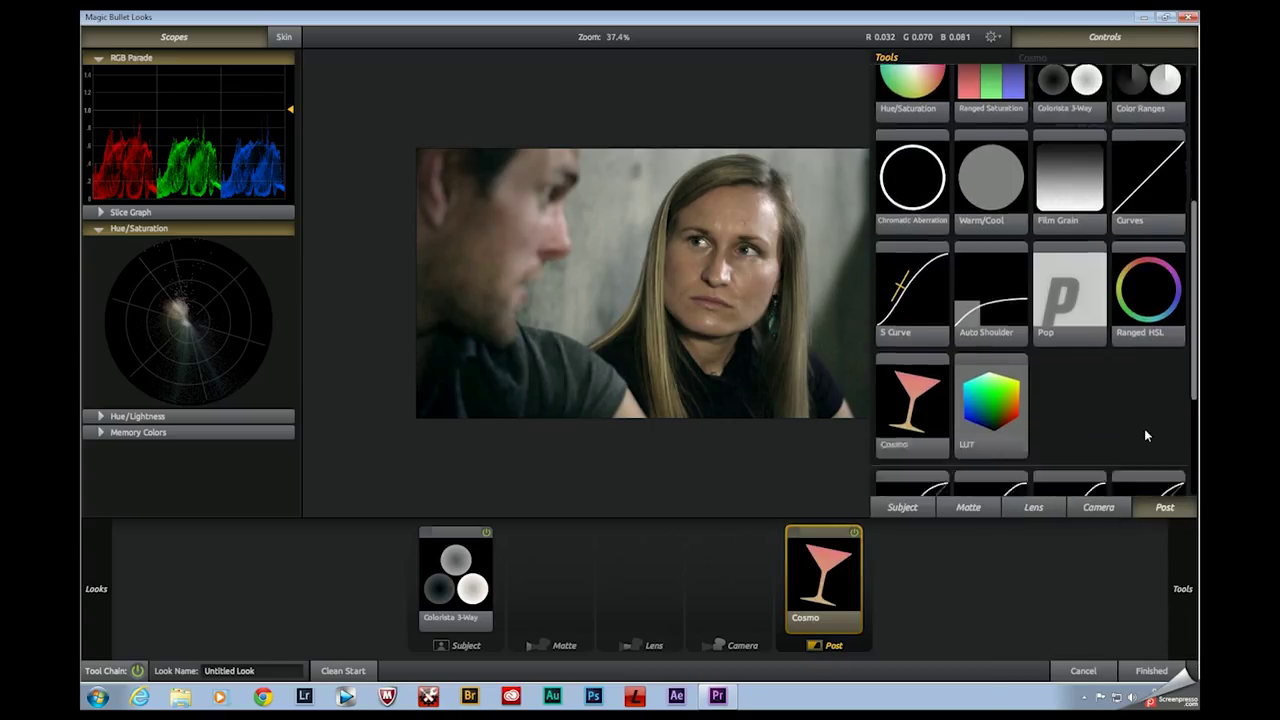
scroll(1147, 436, up, 1)
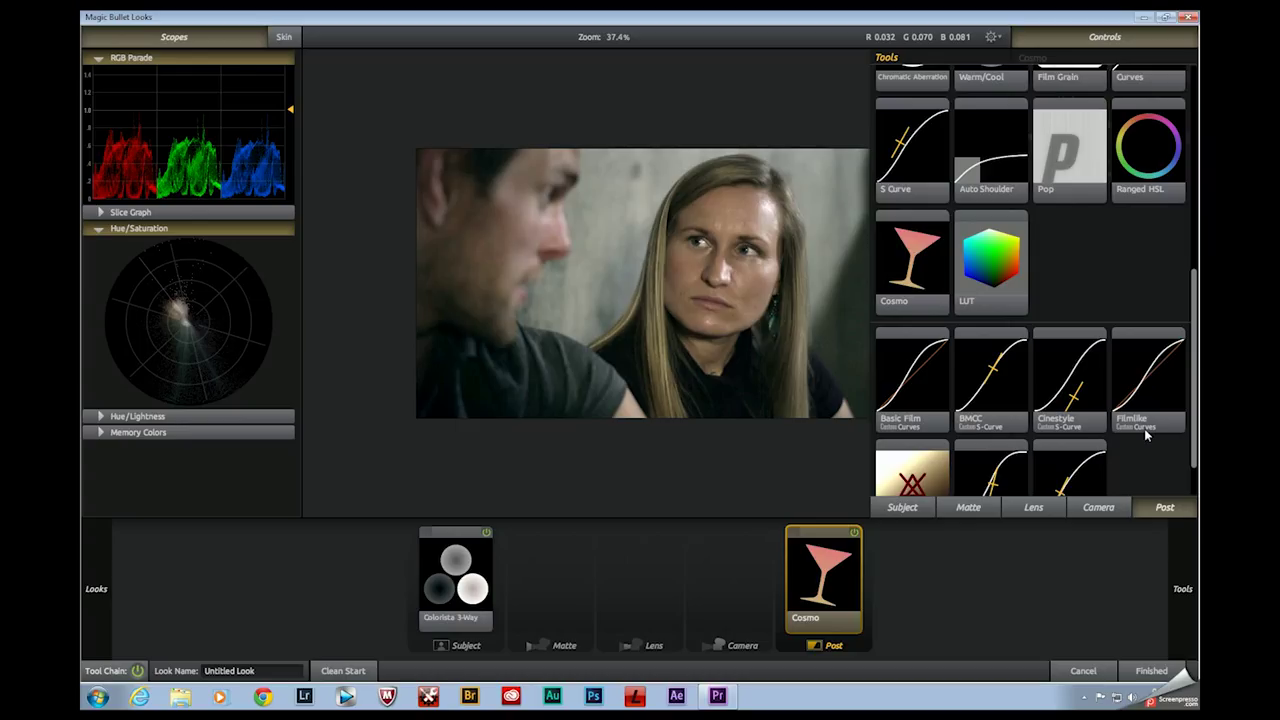
scroll(1147, 436, up, 2)
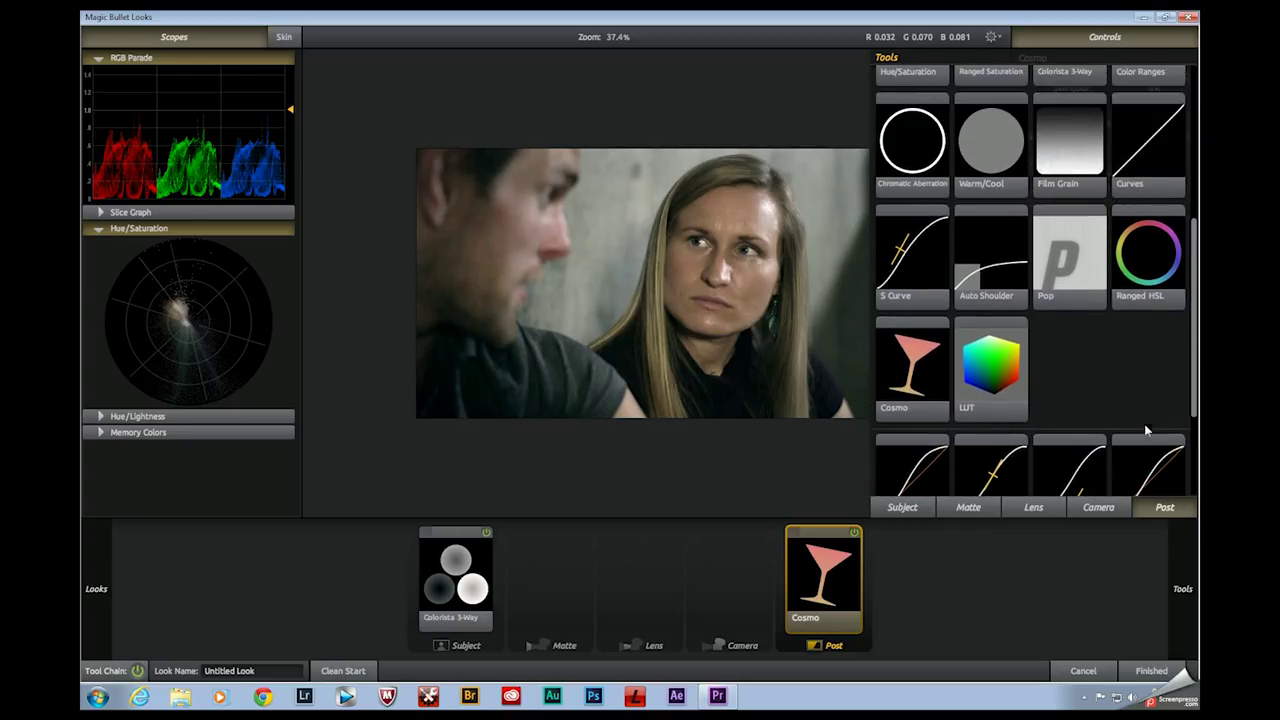
drag(1087, 271, 866, 560)
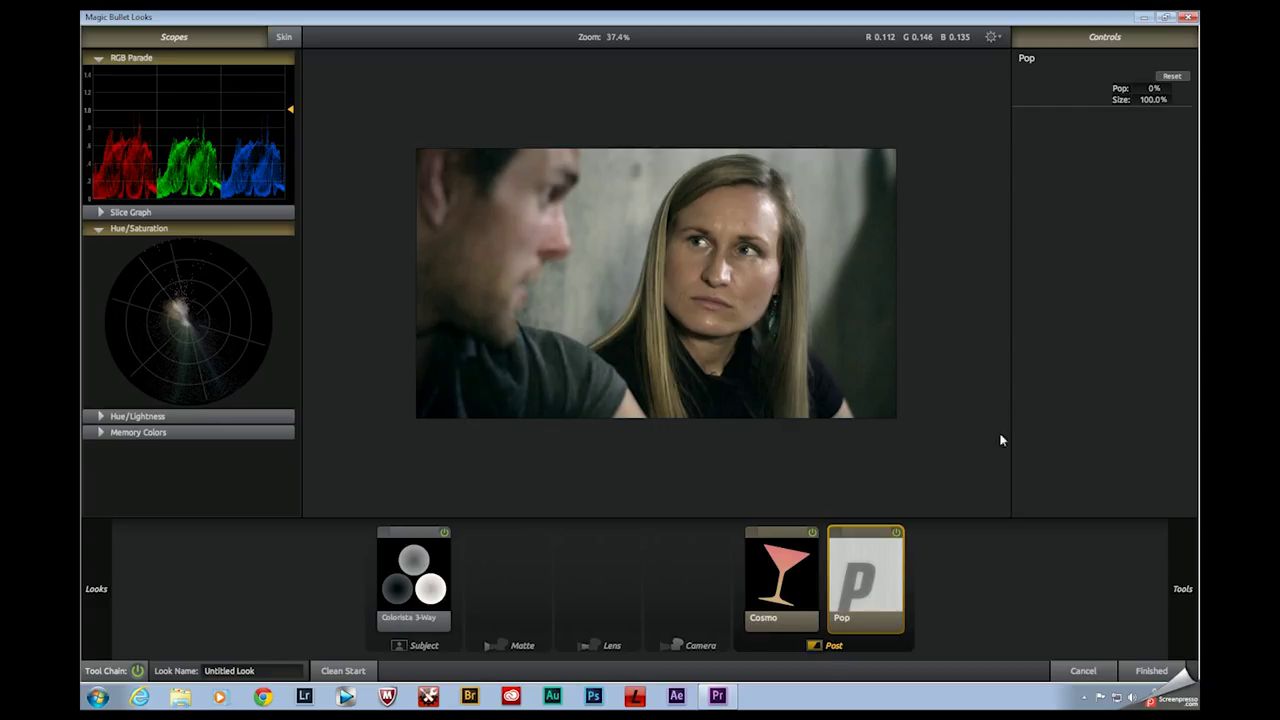
Step: Raise Pop to +21% and toggle it off and on to compare
drag(1150, 88, 1185, 88)
click(897, 533)
click(897, 533)
click(897, 534)
click(898, 535)
Step: Move the Cosmo tile after Pop, then toggle Cosmo off and back on
drag(789, 578, 898, 577)
click(897, 533)
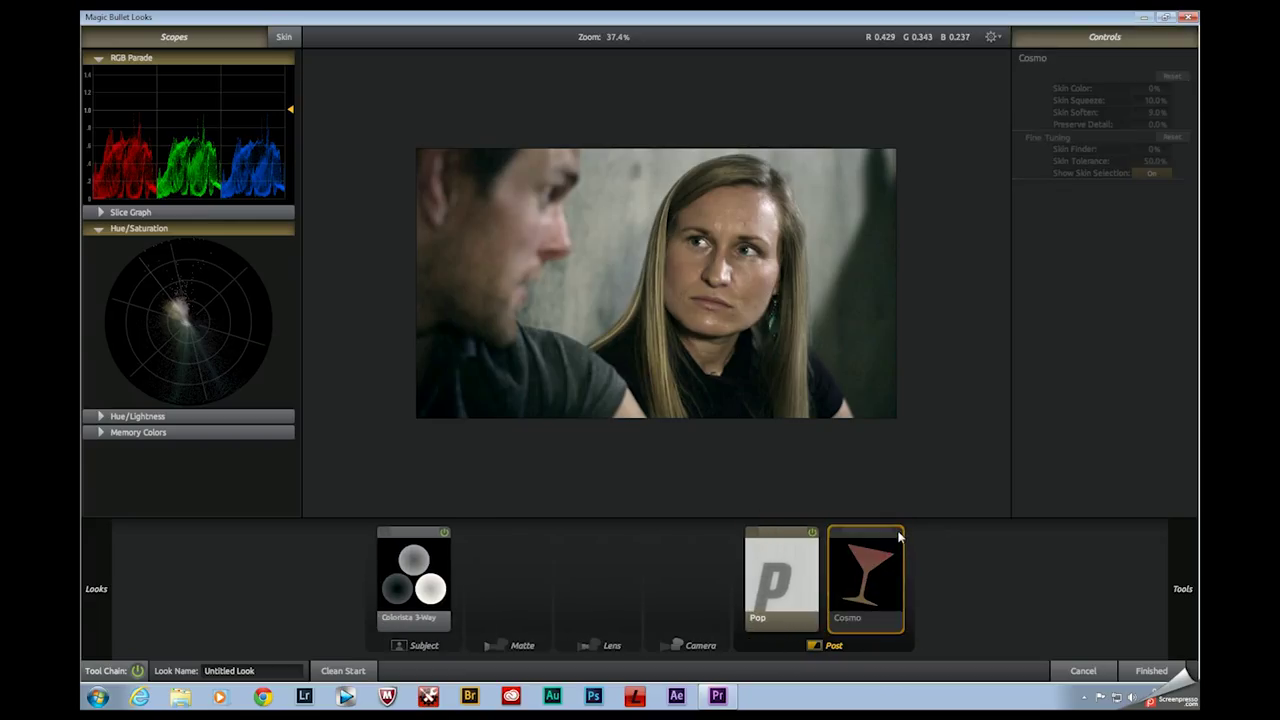
click(897, 533)
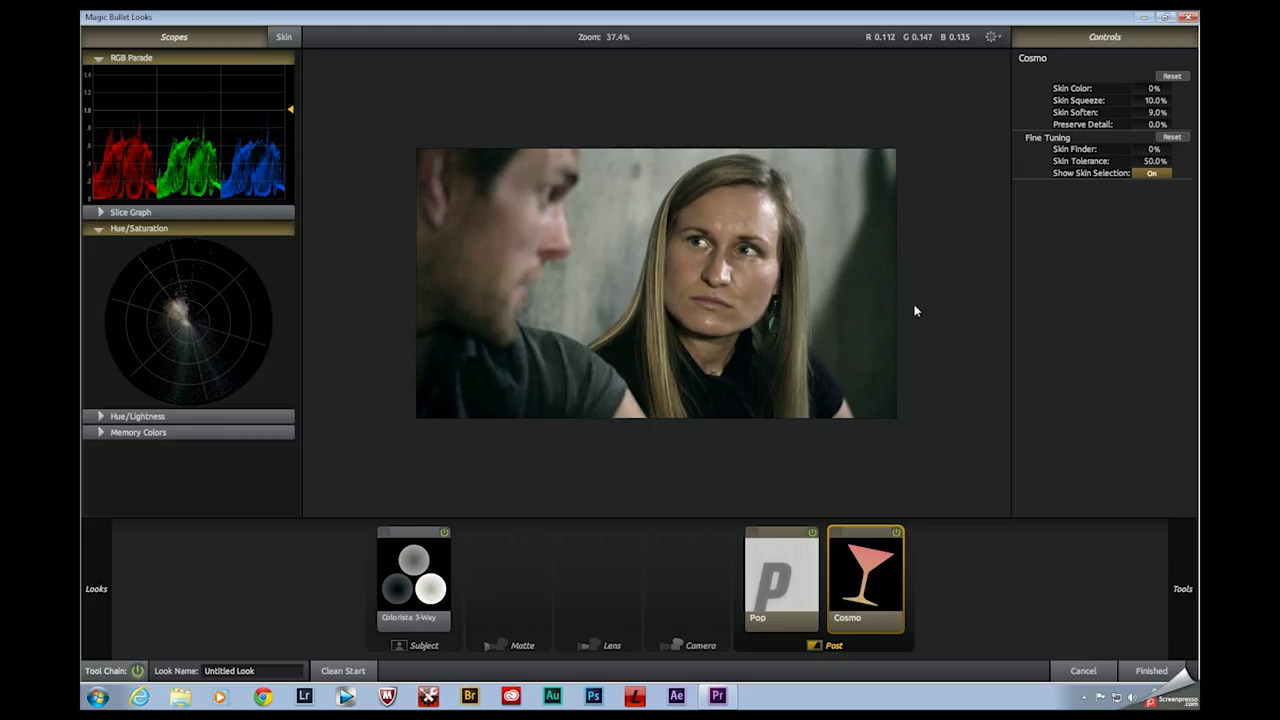
Step: Add Edge Softness to the Lens stage and enlarge its sharp inner zone
scroll(1100, 330, up, 3)
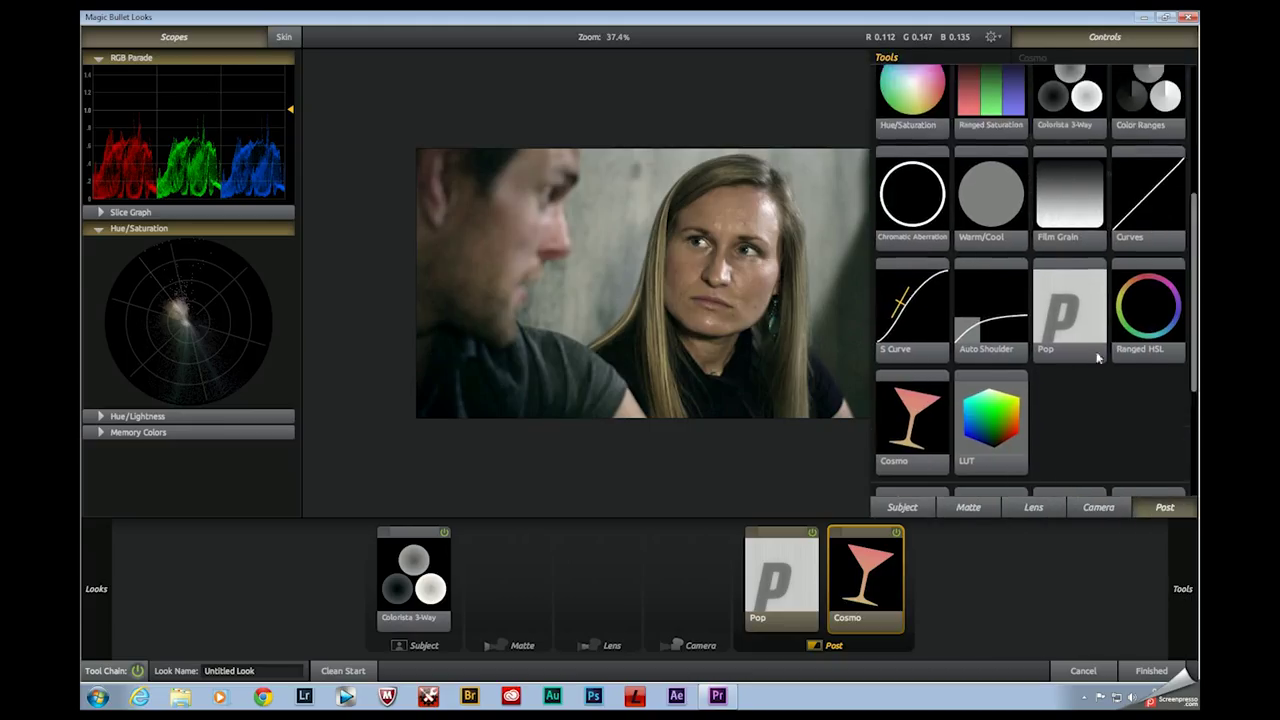
click(1022, 508)
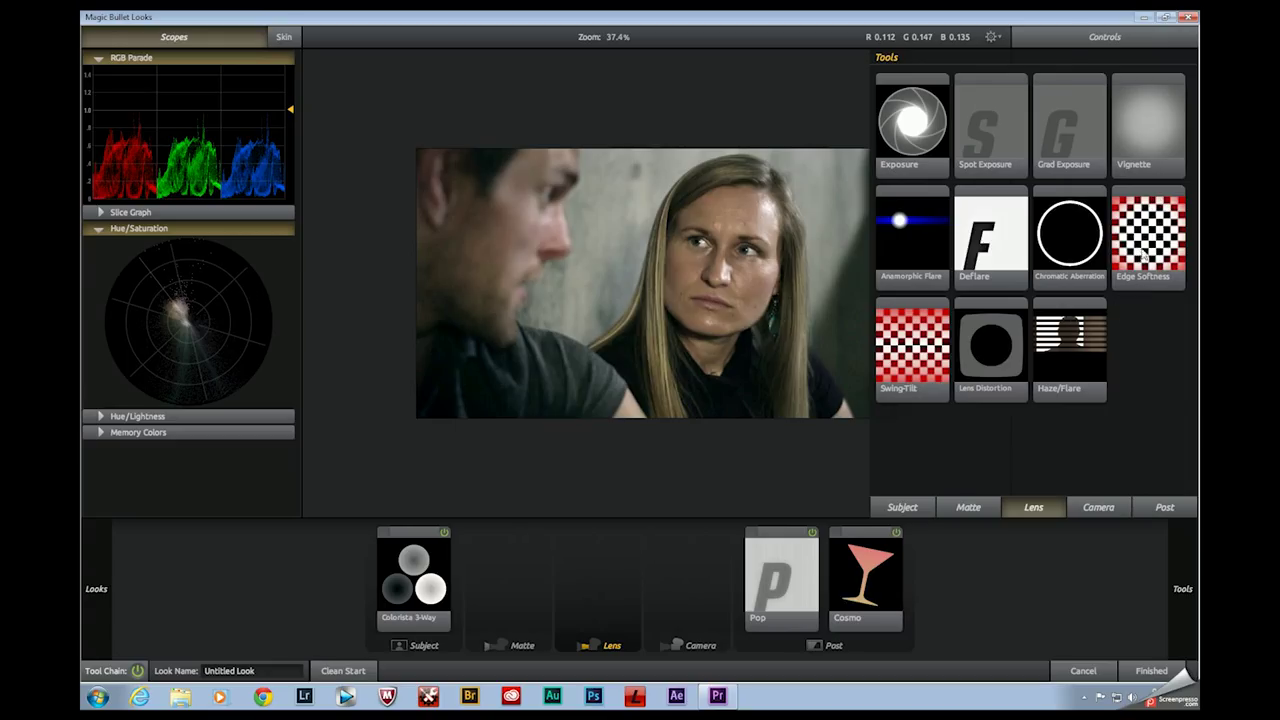
drag(1146, 252, 714, 625)
scroll(640, 403, down, 2)
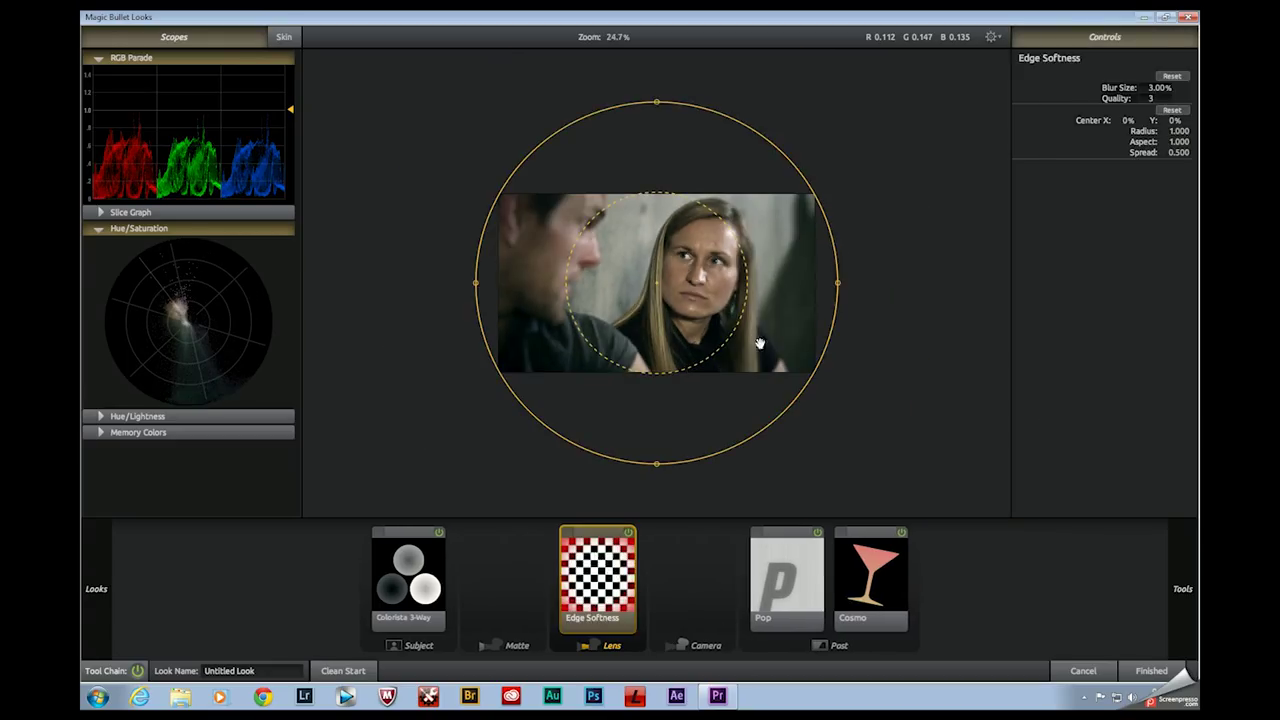
drag(749, 288, 790, 288)
Step: Reshape the blur into a larger near-circular area placed lower left
scroll(472, 300, up, 1)
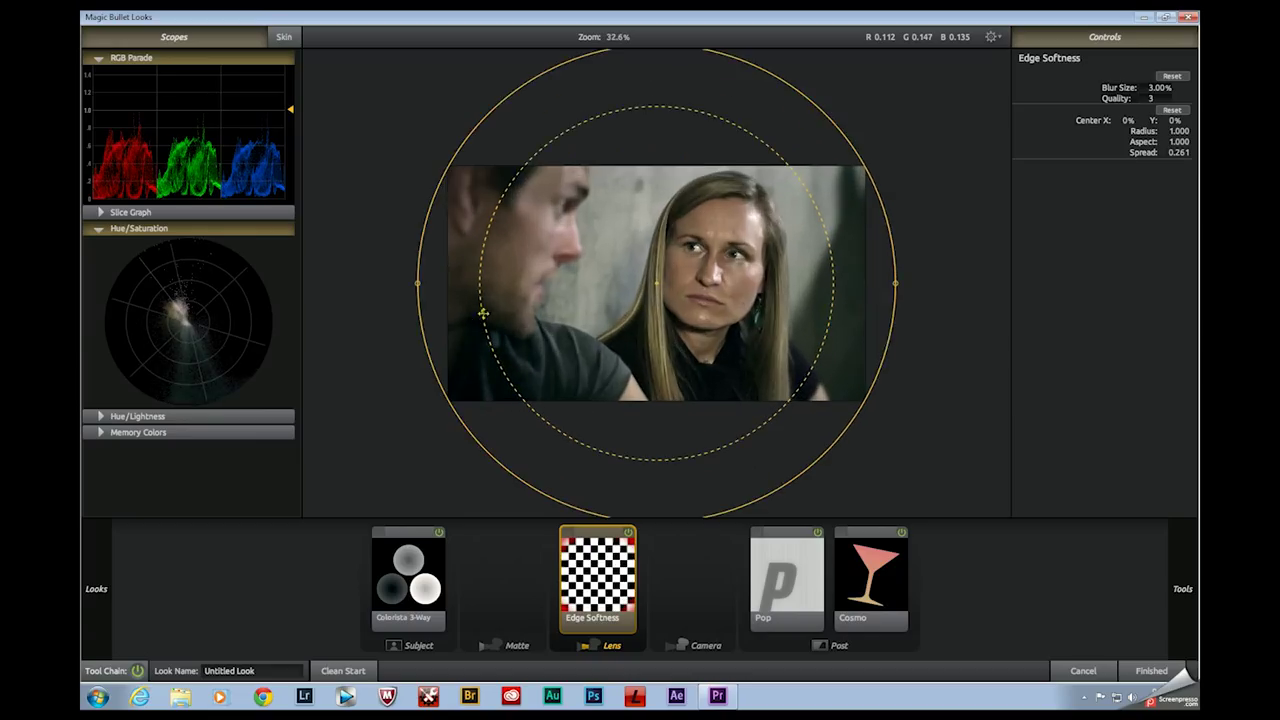
scroll(457, 300, down, 2)
drag(498, 284, 405, 284)
drag(726, 302, 707, 321)
drag(628, 140, 627, 73)
drag(777, 345, 774, 280)
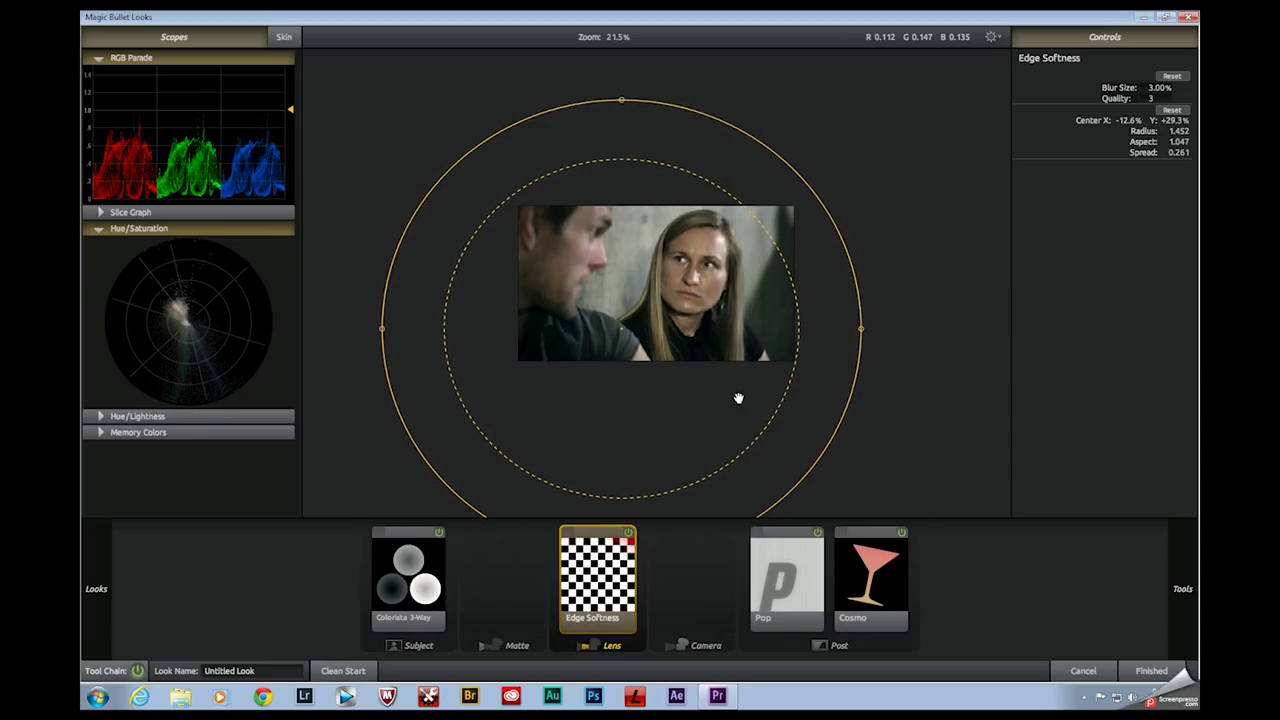
Step: Fine-tune the blur circles' position and falloff, then compare Edge Softness off and on
scroll(738, 399, up, 2)
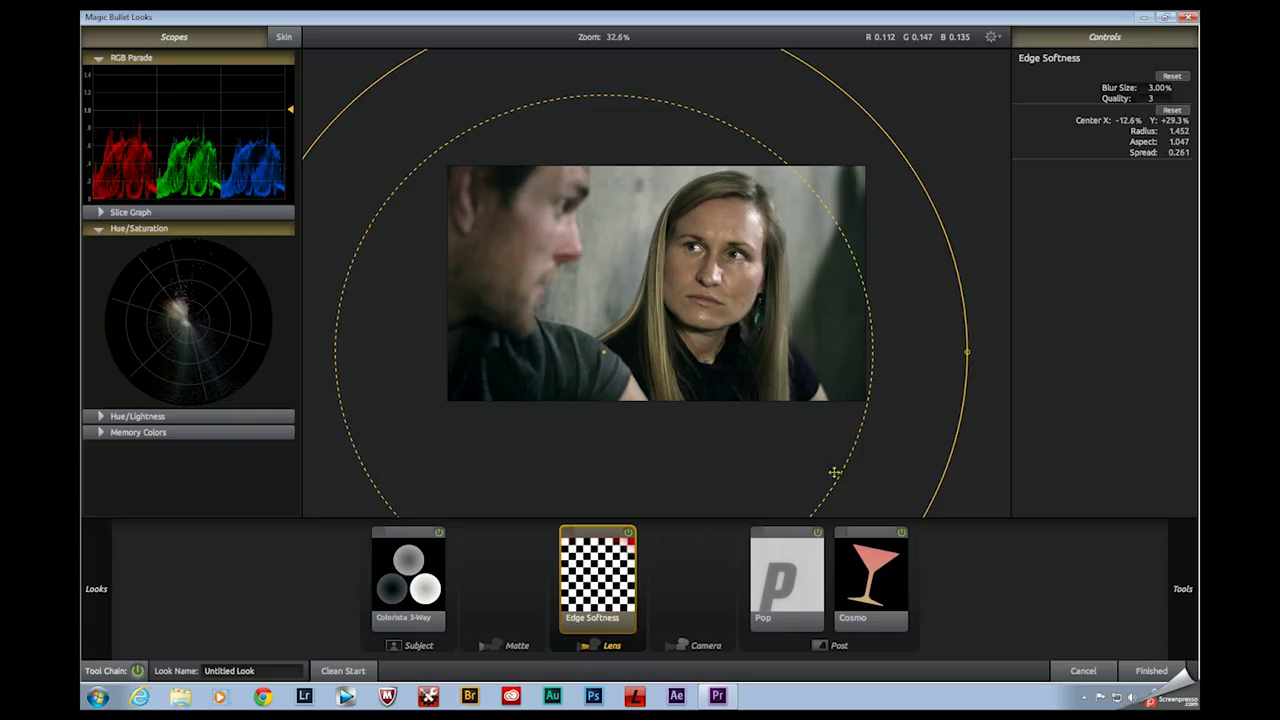
drag(799, 461, 777, 451)
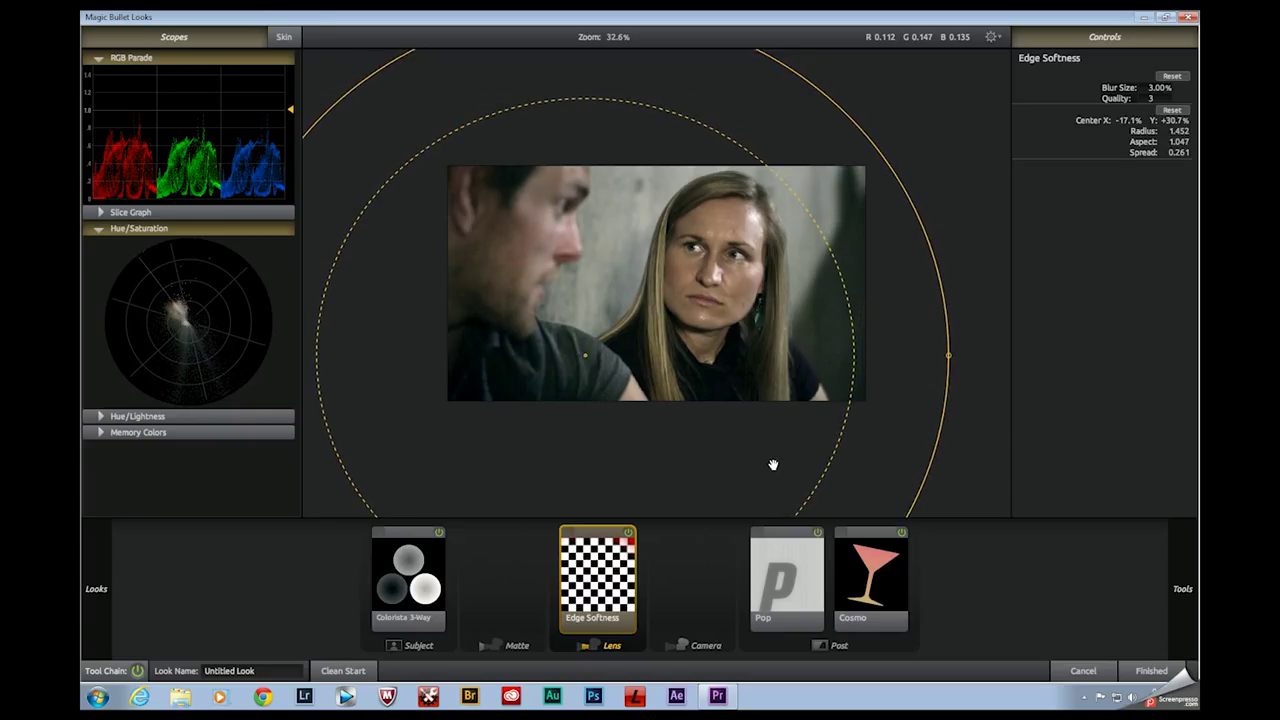
drag(773, 464, 775, 469)
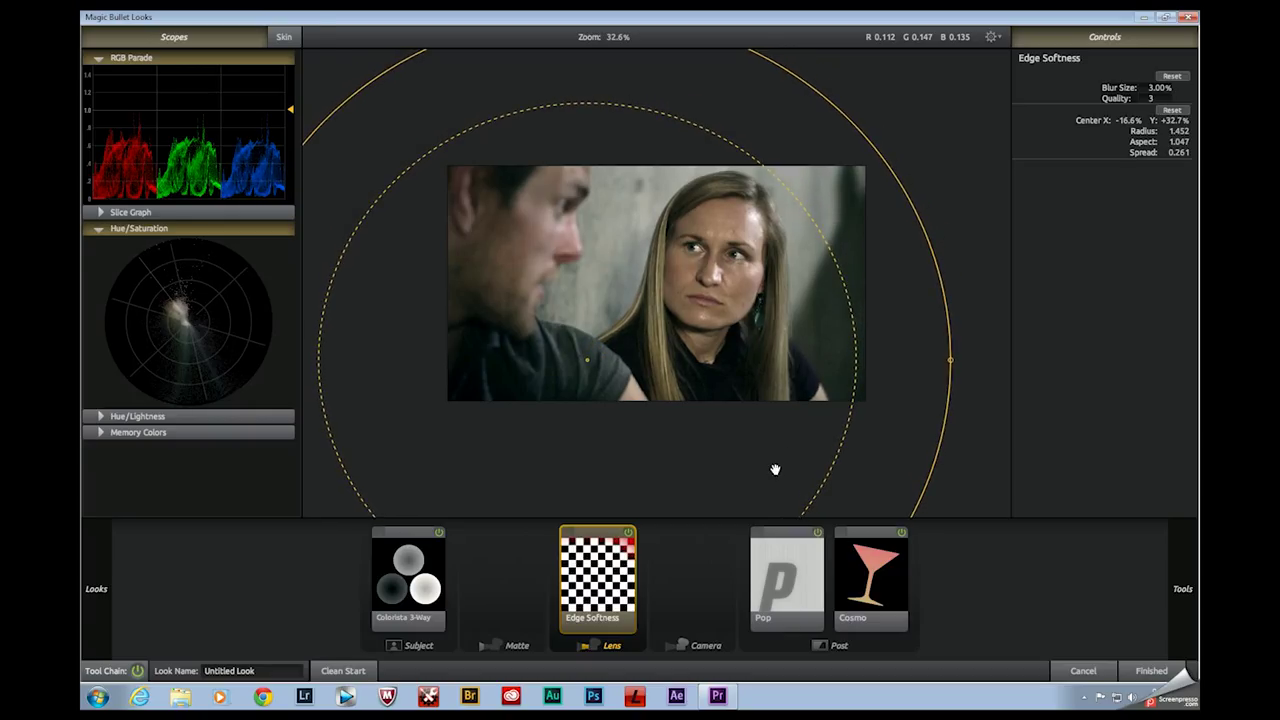
drag(852, 333, 848, 334)
click(628, 533)
click(628, 533)
Step: Add a second Edge Softness and stretch it into a larger ellipse
mouse_move(1172, 566)
click(1157, 256)
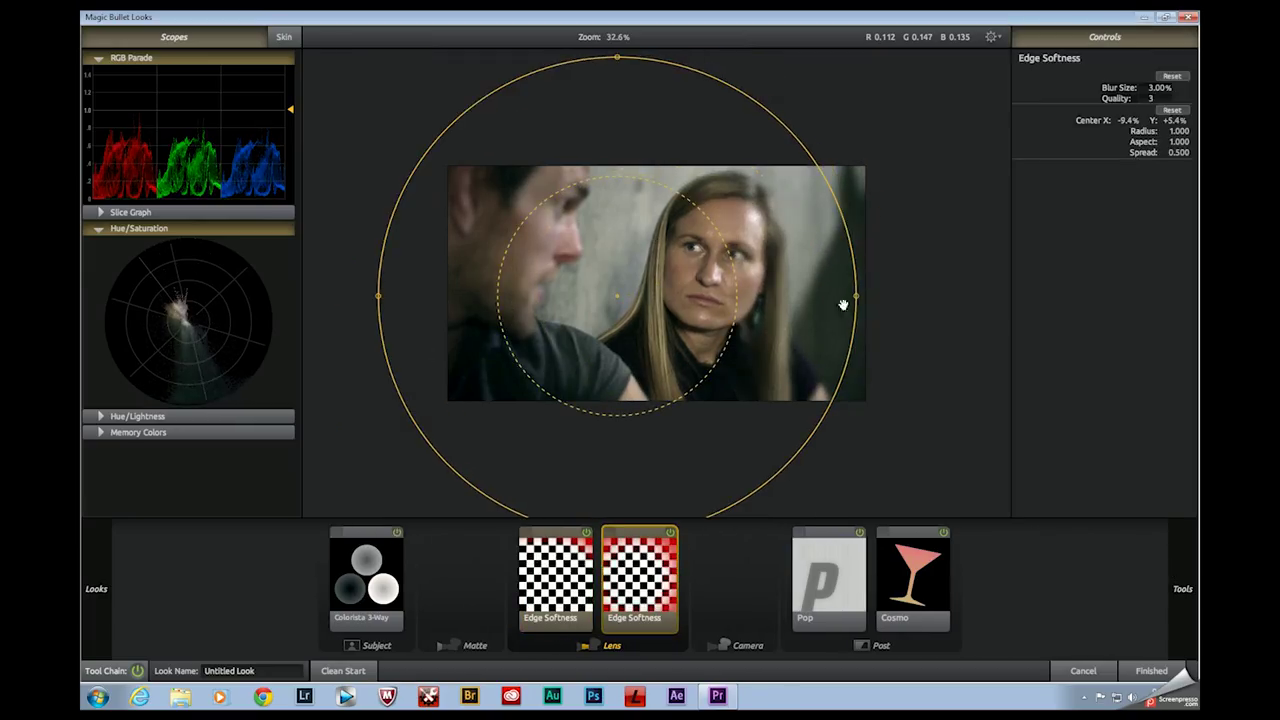
drag(855, 297, 1022, 295)
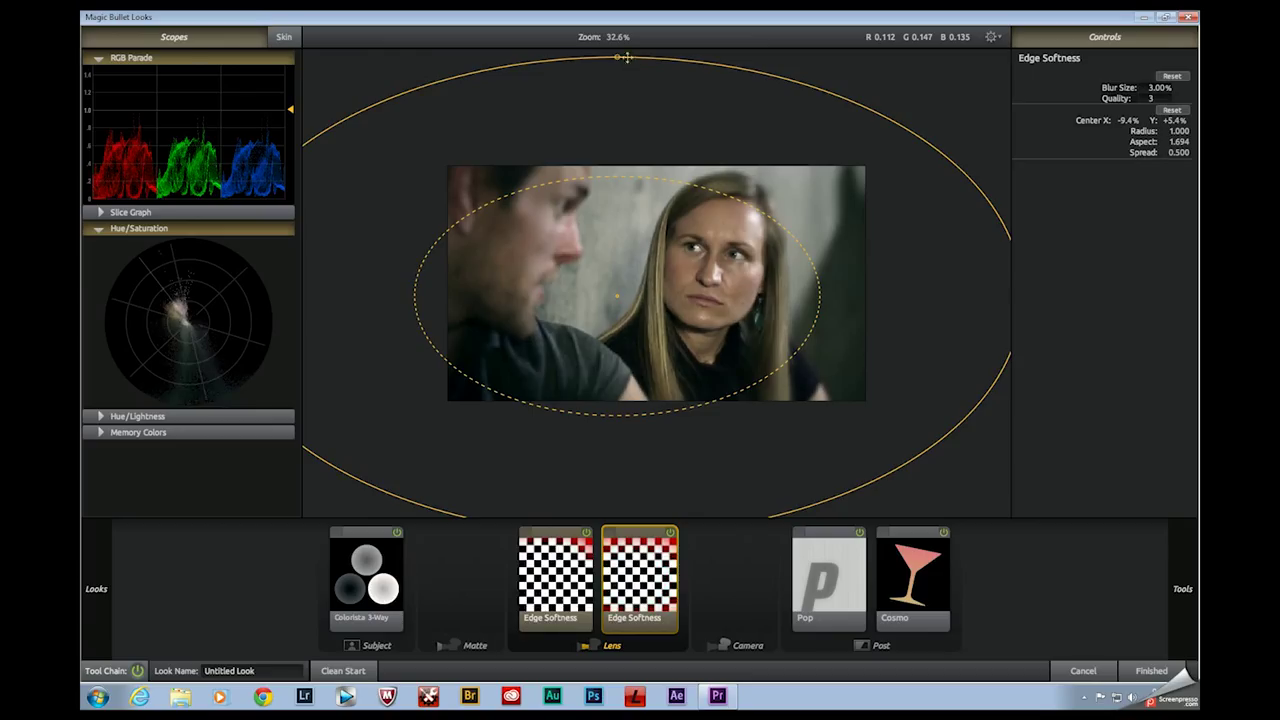
drag(617, 57, 617, 20)
Step: Shape it into an upright oval at X +13.9%, Y +6.4% over the woman, then deselect it
scroll(638, 277, down, 3)
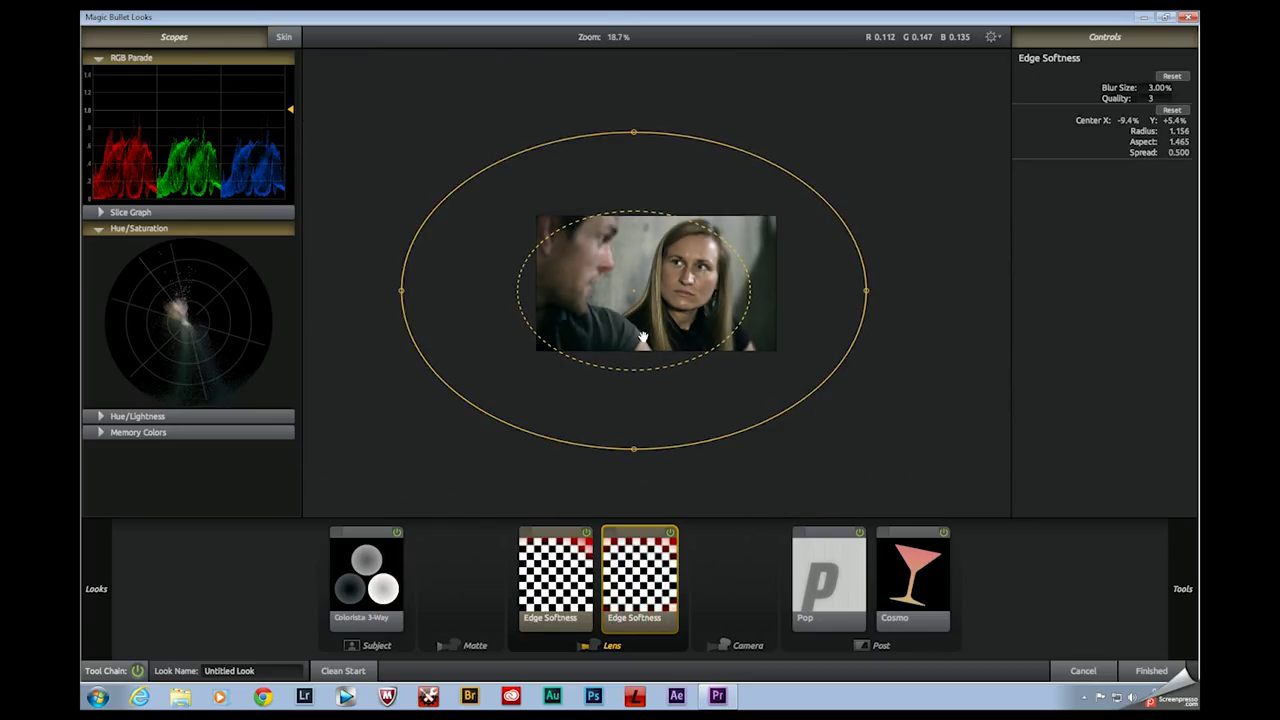
drag(643, 337, 677, 322)
drag(660, 132, 662, 14)
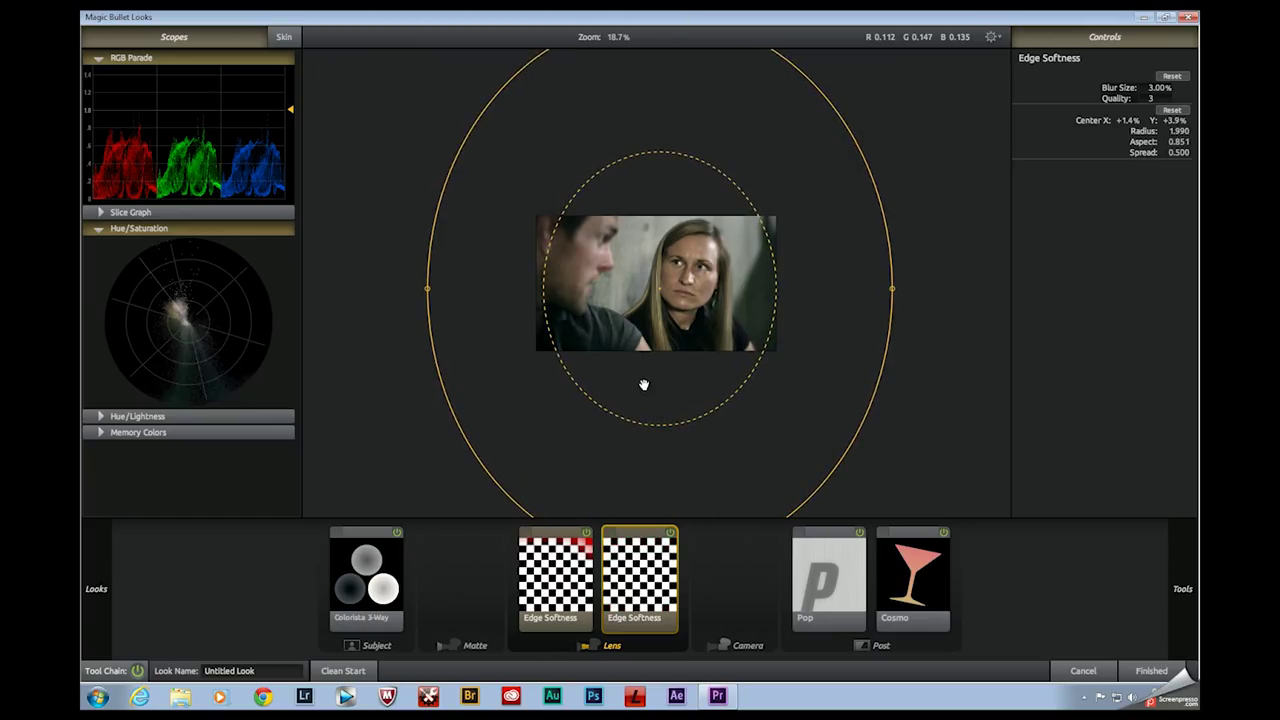
drag(643, 383, 674, 389)
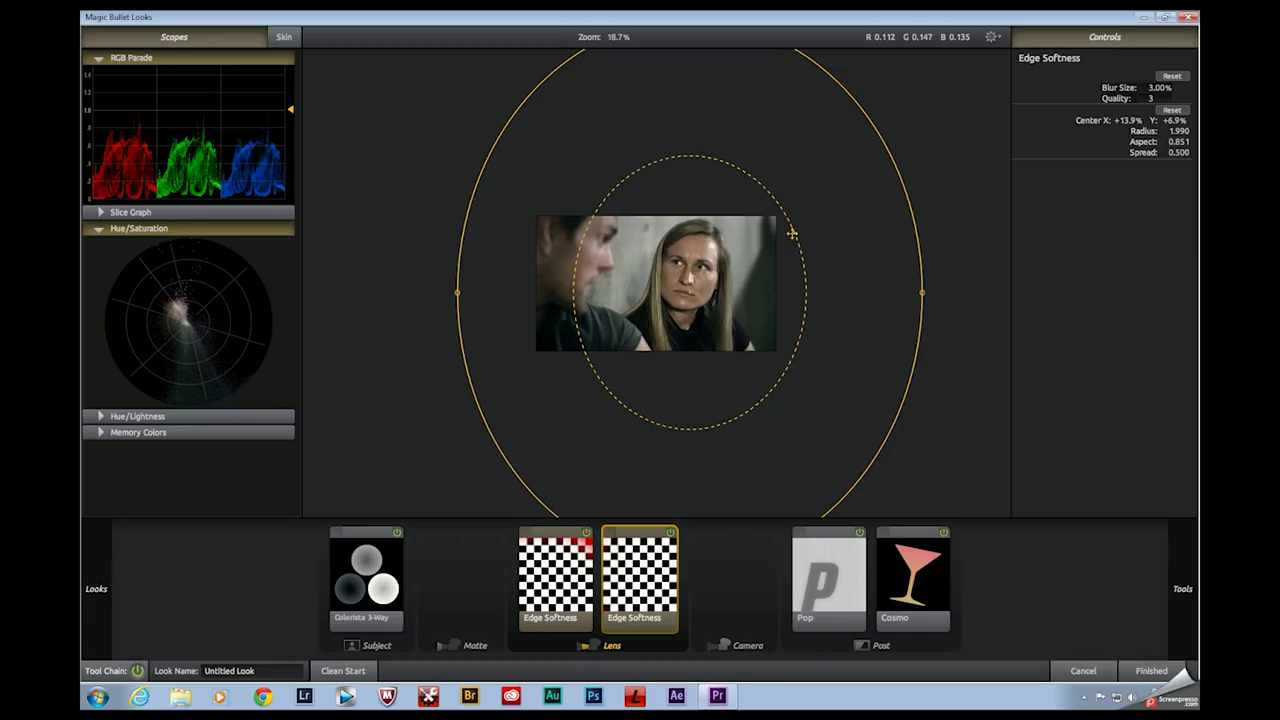
drag(794, 234, 796, 235)
drag(677, 409, 678, 405)
scroll(677, 437, up, 4)
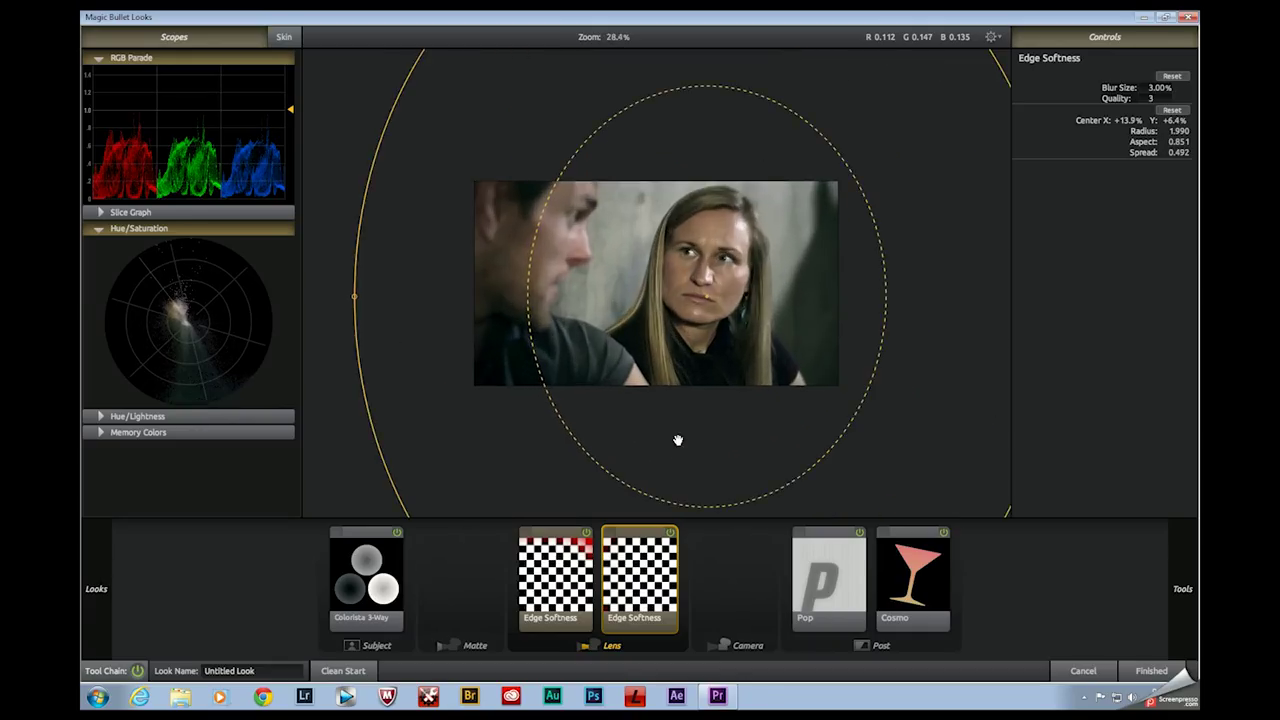
click(713, 575)
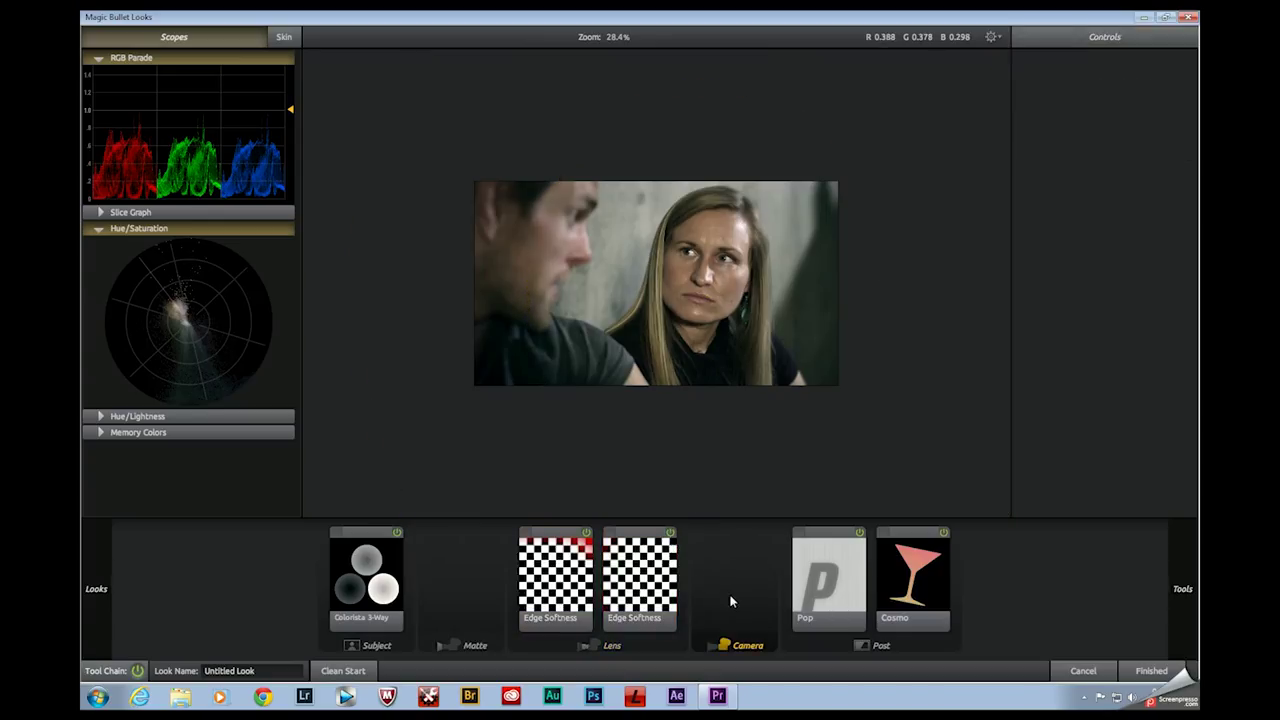
Step: Apply the finished look in Premiere and enable the V3 anamorphic letterbox layer
click(1148, 670)
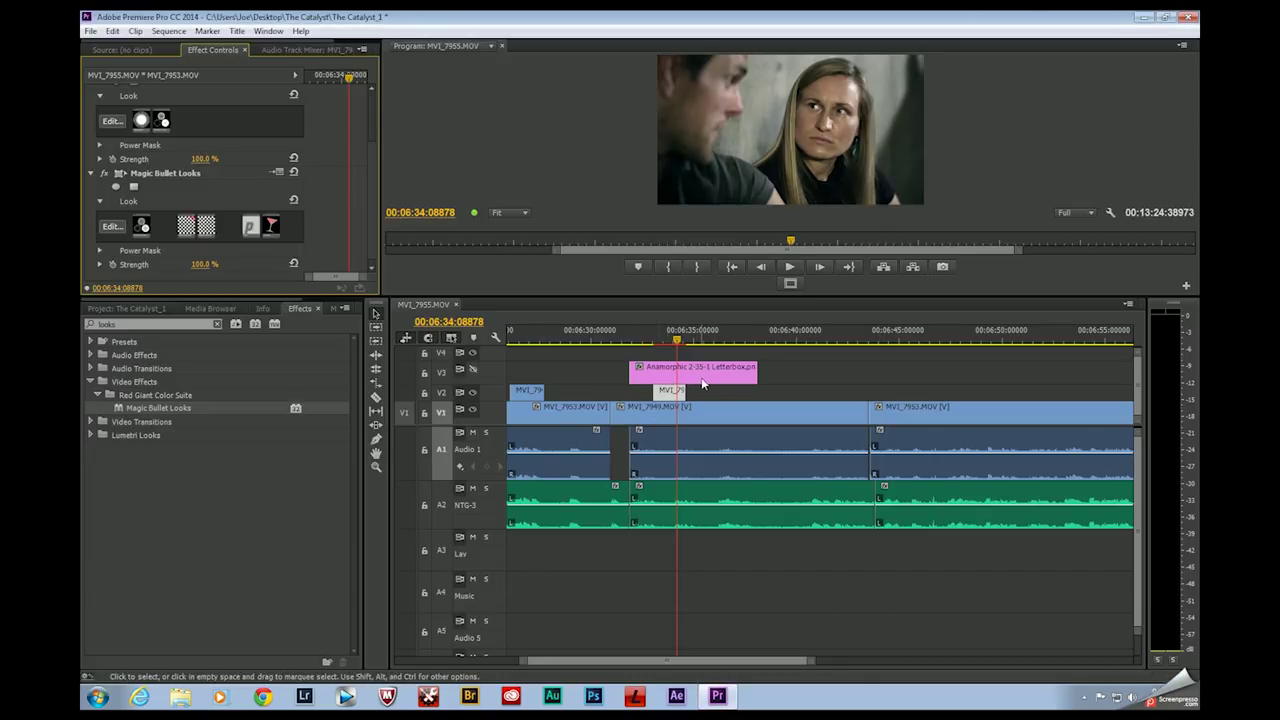
click(472, 369)
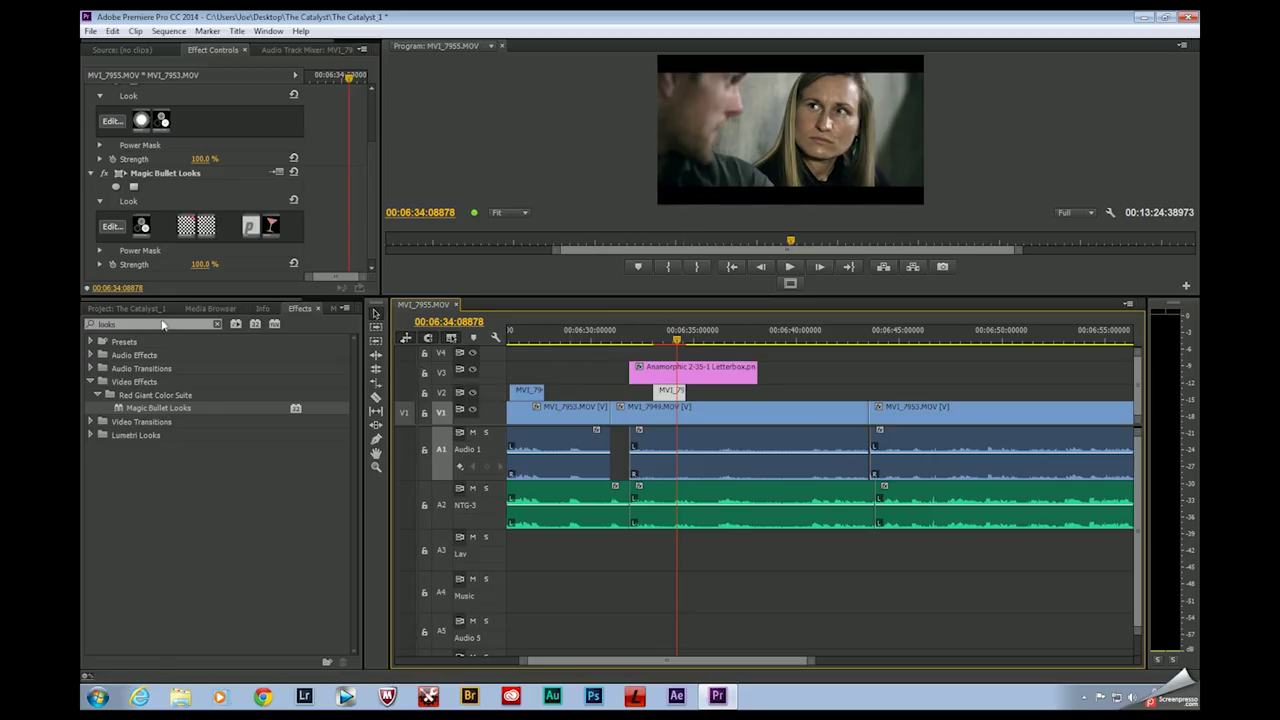
Step: Lower the two-shot to Motion Position Y 631.0 in Effect Controls
scroll(300, 170, up, 3)
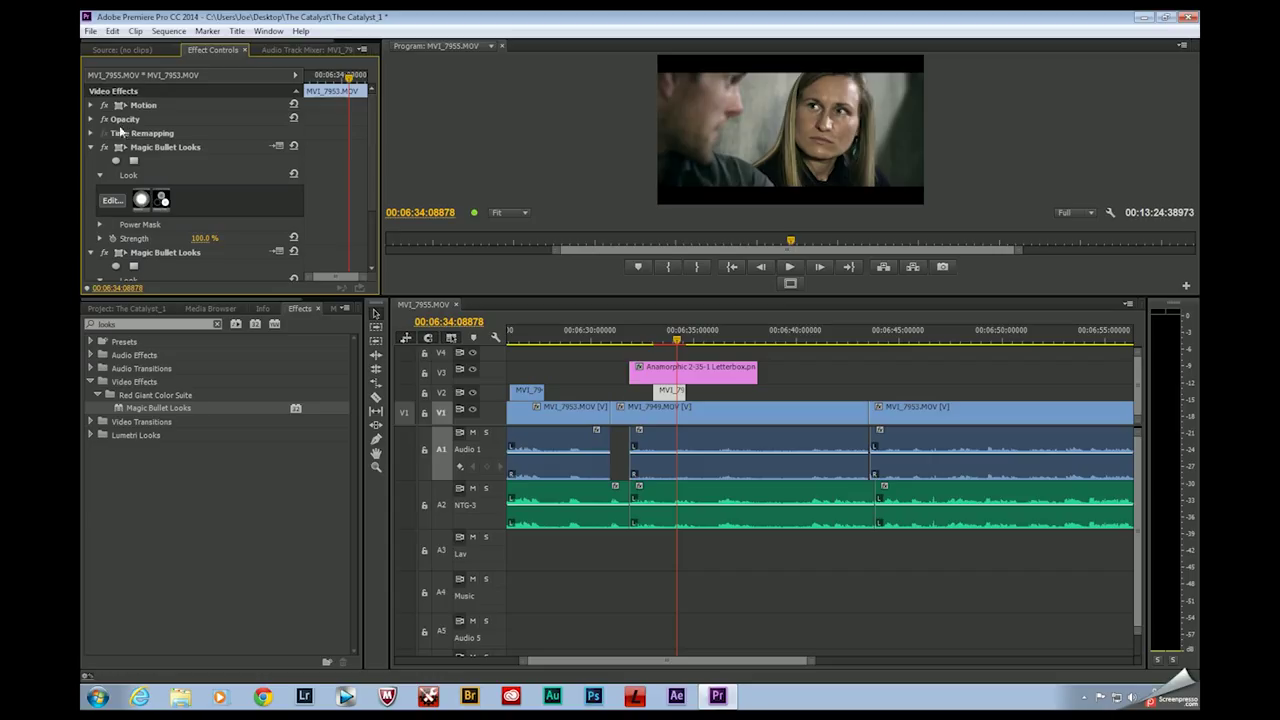
click(91, 105)
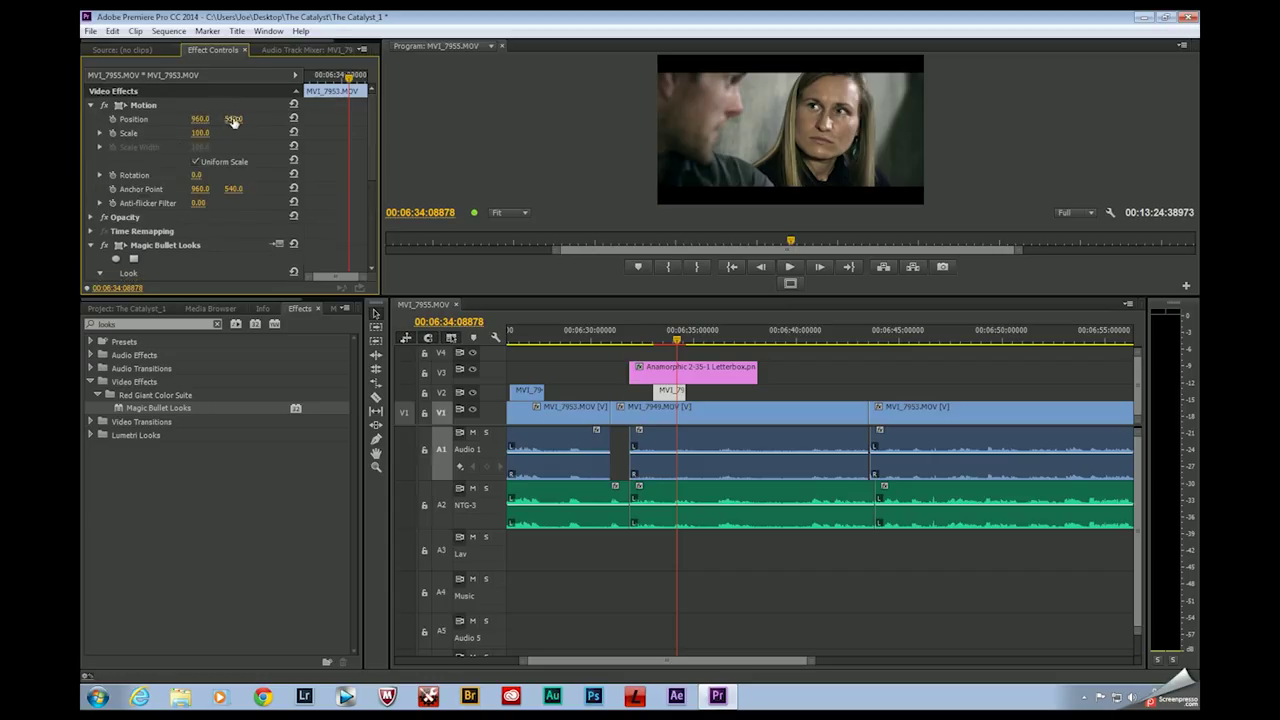
drag(233, 118, 369, 118)
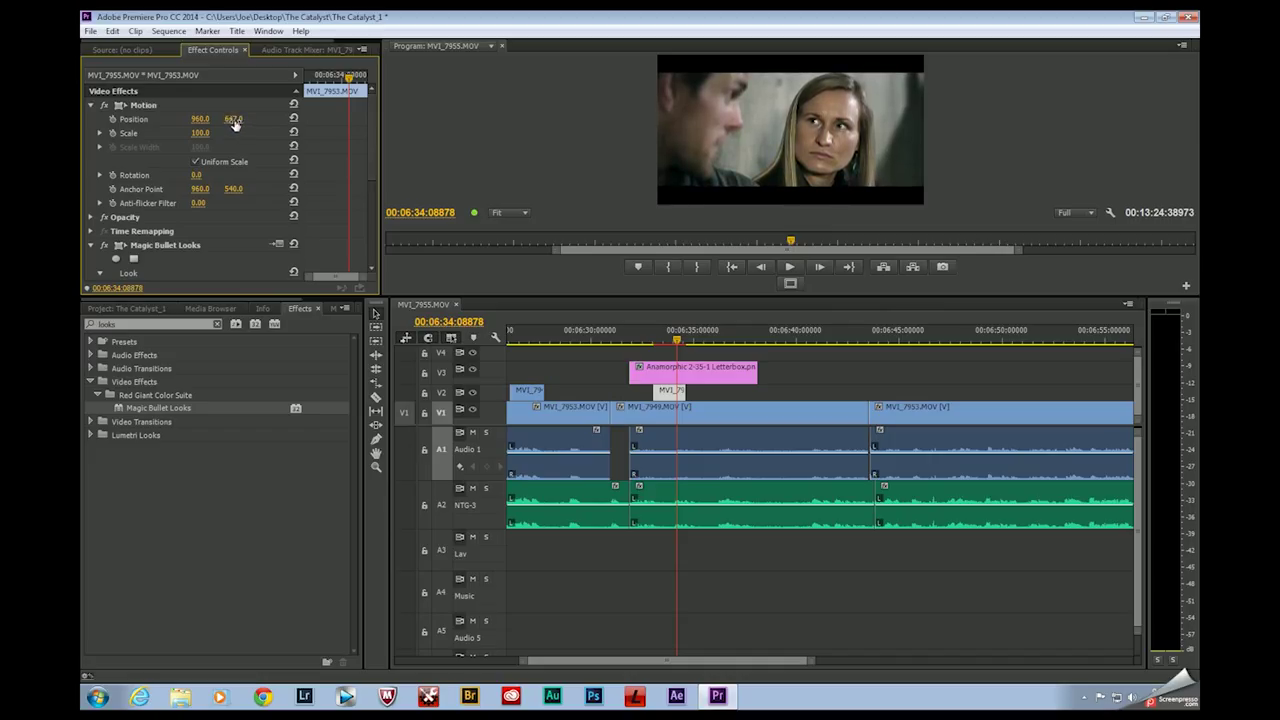
mouse_move(233, 118)
mouse_down()
mouse_move(222, 118)
mouse_move(237, 119)
mouse_up()
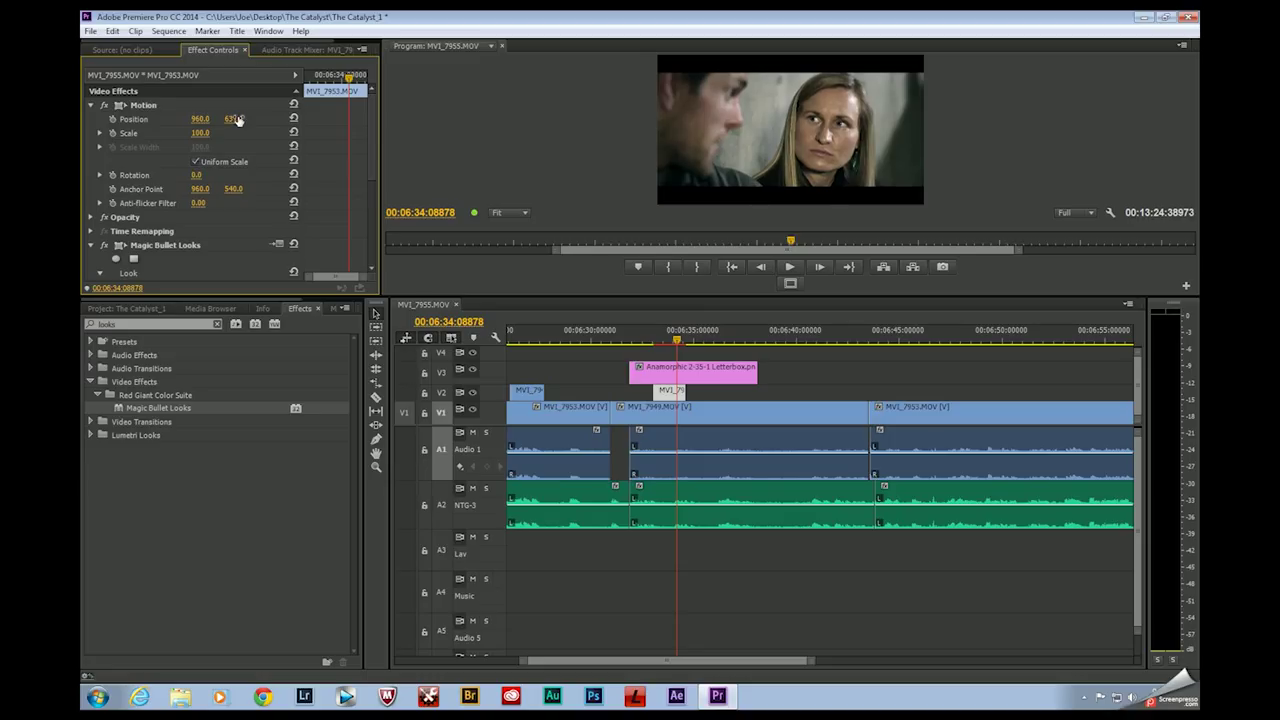